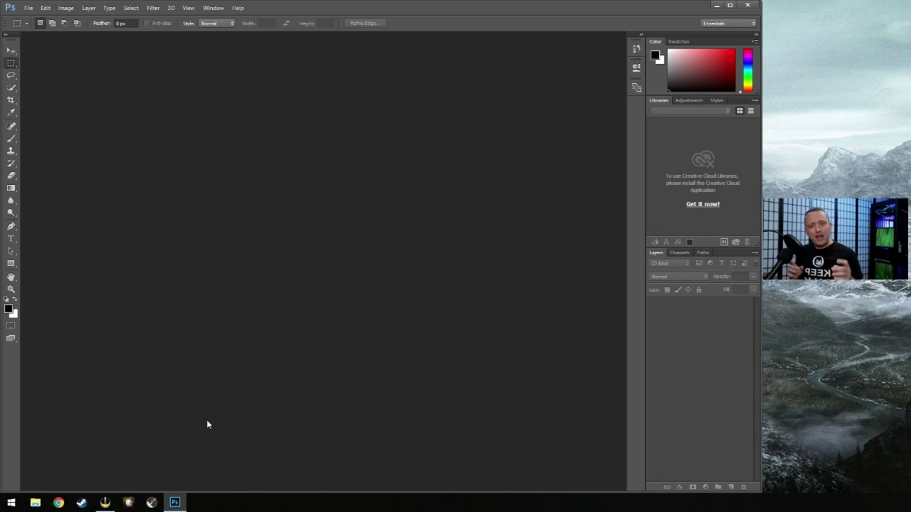
# Step: In File Explorer, go to Nextcloud > photoshop > headshots
pyautogui.click(36, 503)
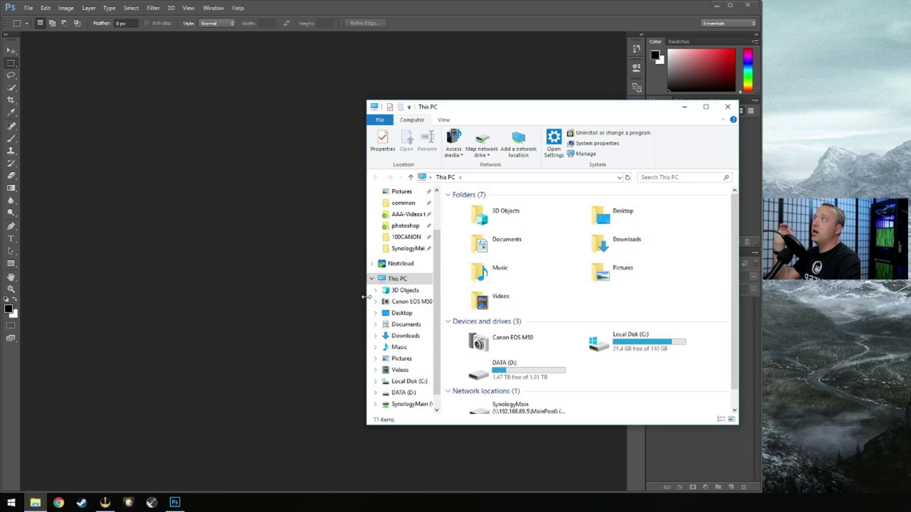
pyautogui.click(405, 264)
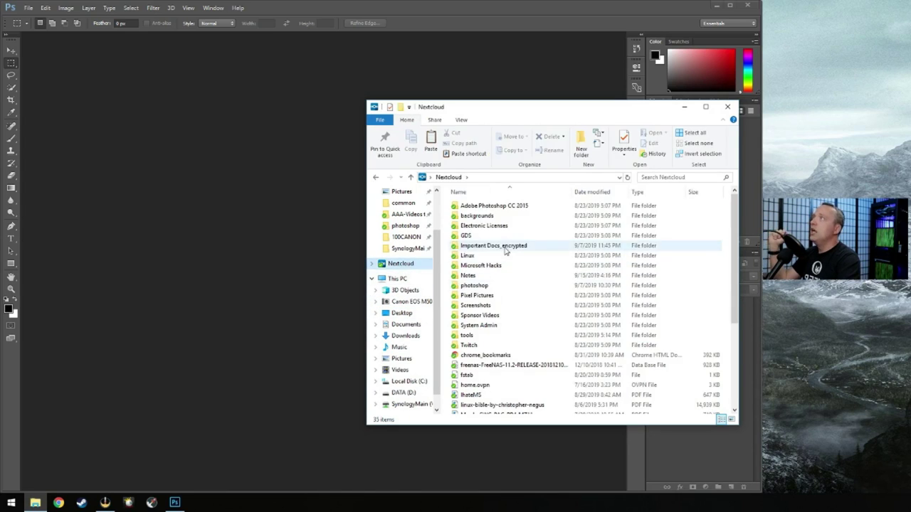
pyautogui.doubleClick(472, 286)
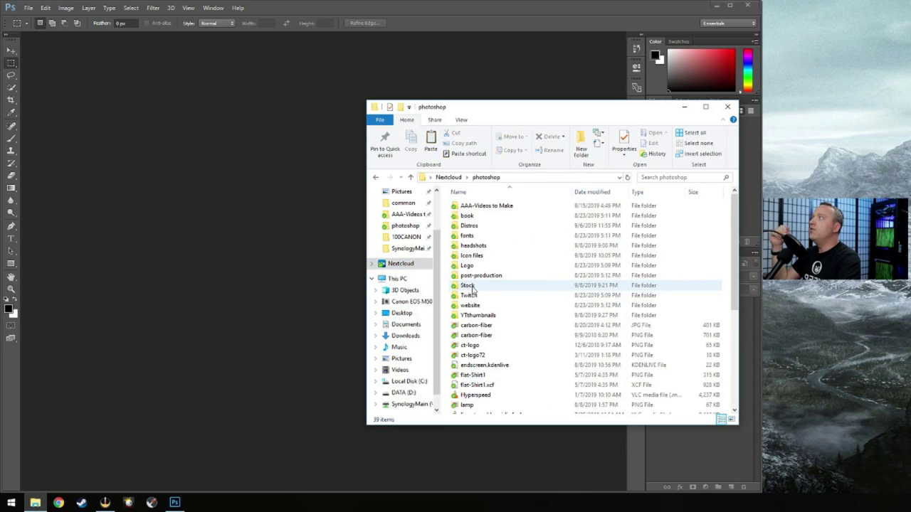
pyautogui.doubleClick(470, 246)
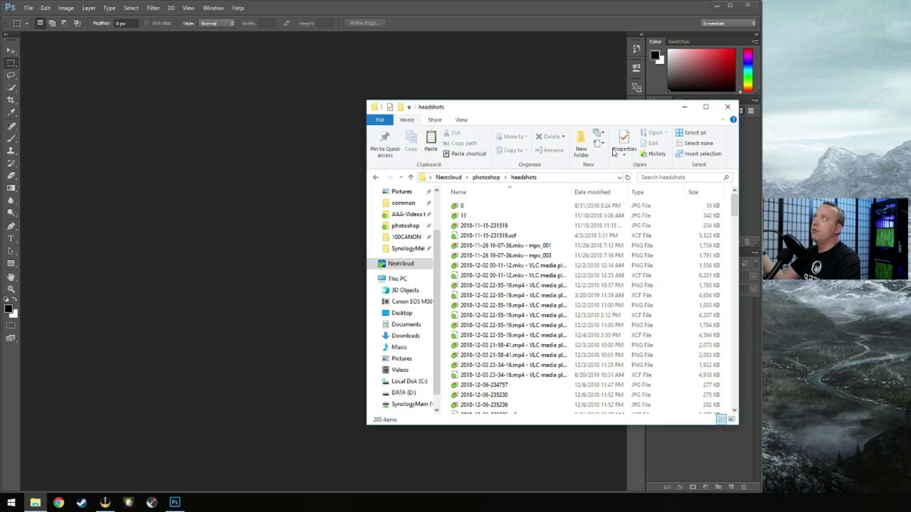
# Step: Show the files as Medium icons and drag a headshot photo onto Photoshop
pyautogui.click(462, 120)
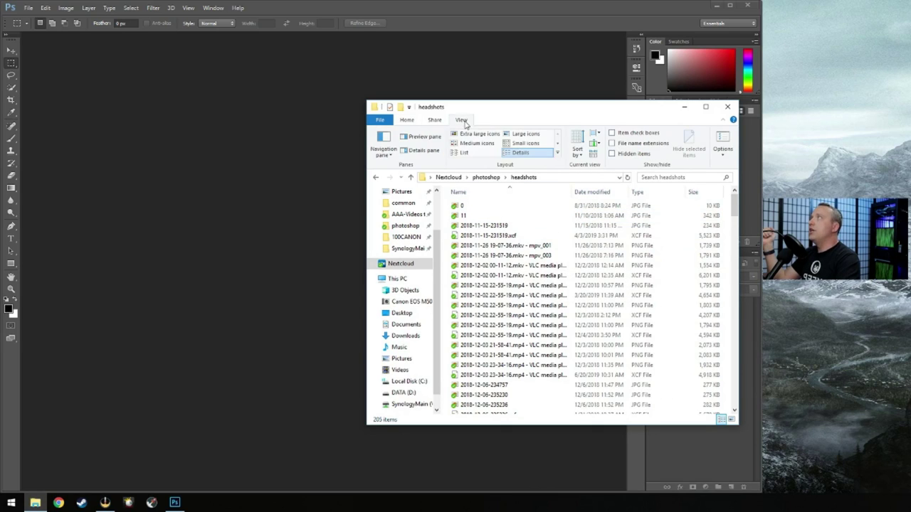
pyautogui.click(476, 143)
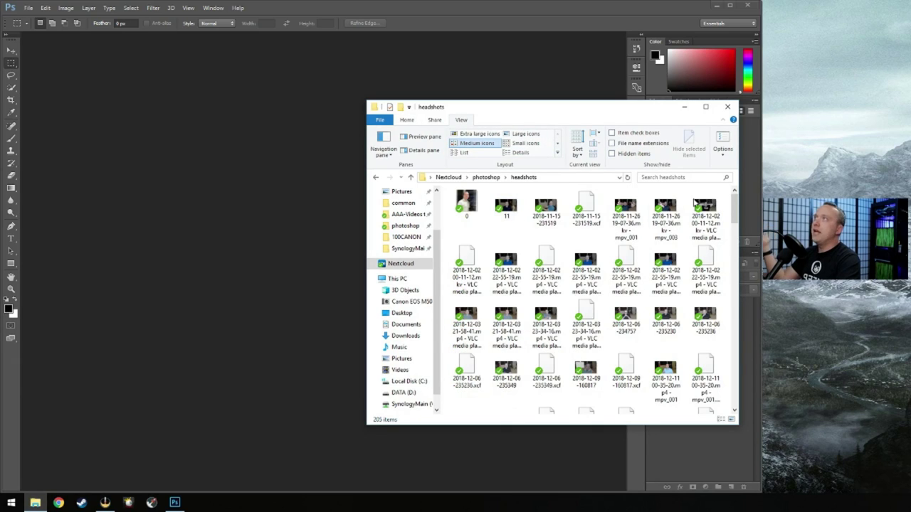
pyautogui.moveTo(669, 213); pyautogui.dragTo(180, 165)
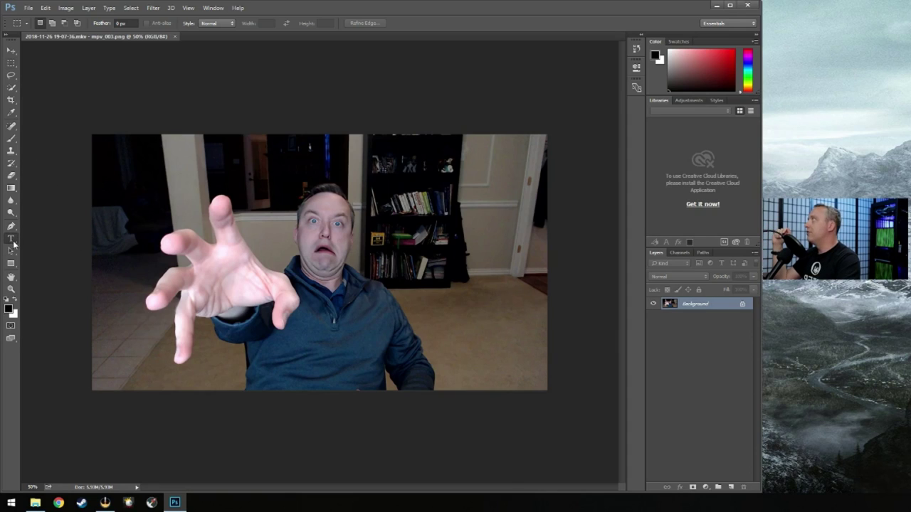
# Step: With the Type tool, draw a text box over the bookshelf right of the face
pyautogui.press('t')
pyautogui.moveTo(367, 145); pyautogui.dragTo(532, 286)
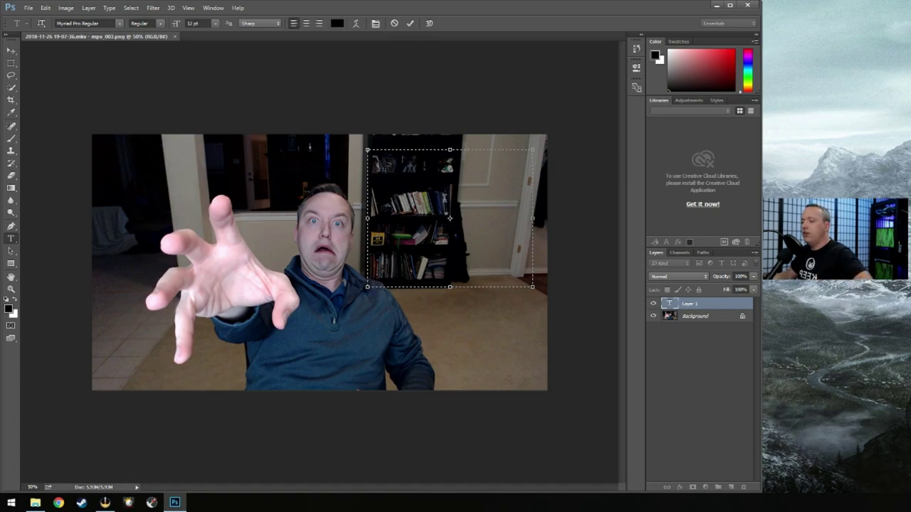
# Step: Make the 'Clickbait Title' text white, 200 pt, centred and split over two lines
pyautogui.click(15, 303)
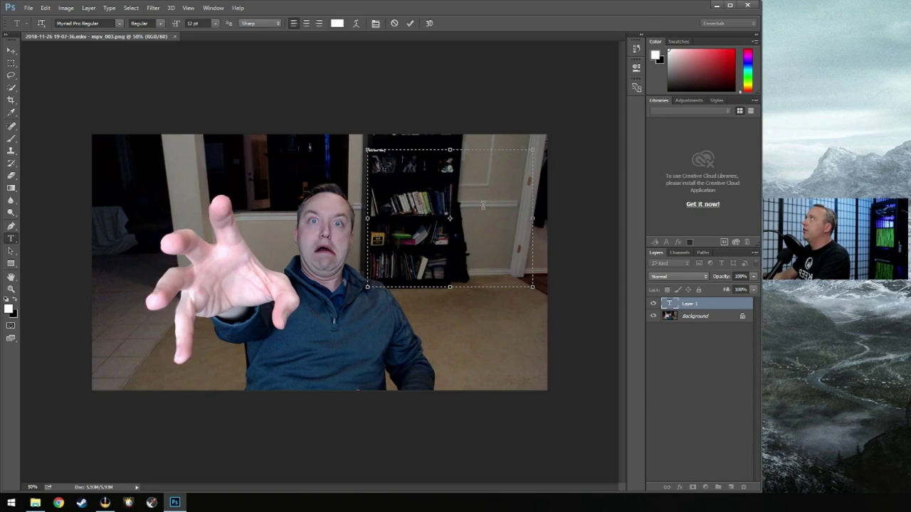
pyautogui.click(213, 27)
pyautogui.click(211, 185)
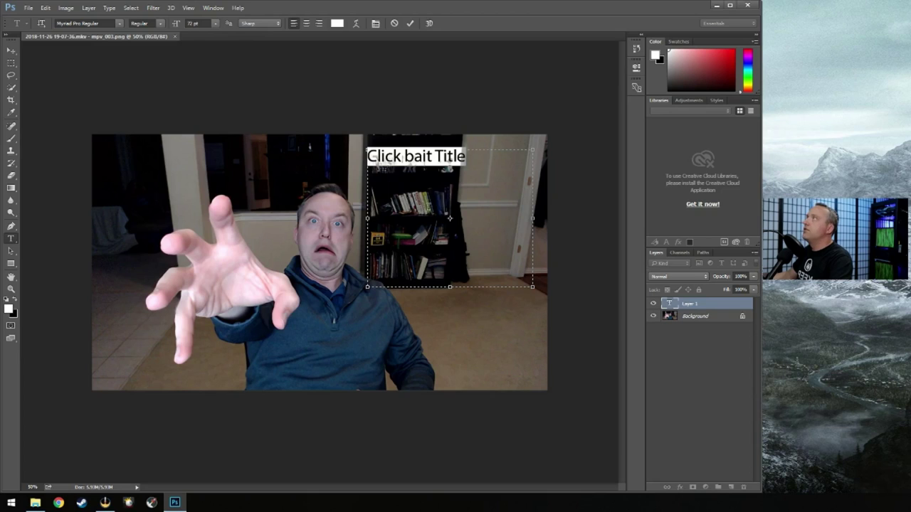
pyautogui.click(430, 162)
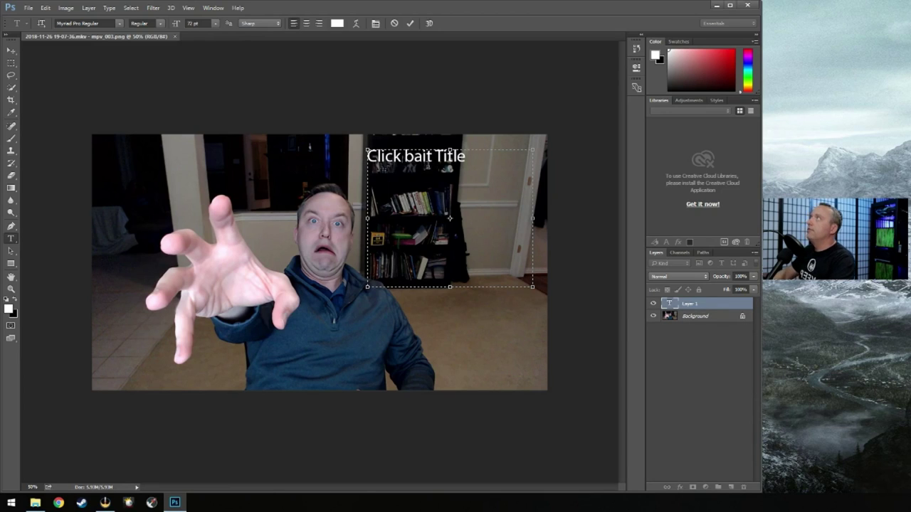
pyautogui.press('BackSpace')
pyautogui.press('Return')
pyautogui.hotkey('ctrl', 'a')
pyautogui.hotkey('ctrl', 'shift', 'c')
pyautogui.press('Escape')
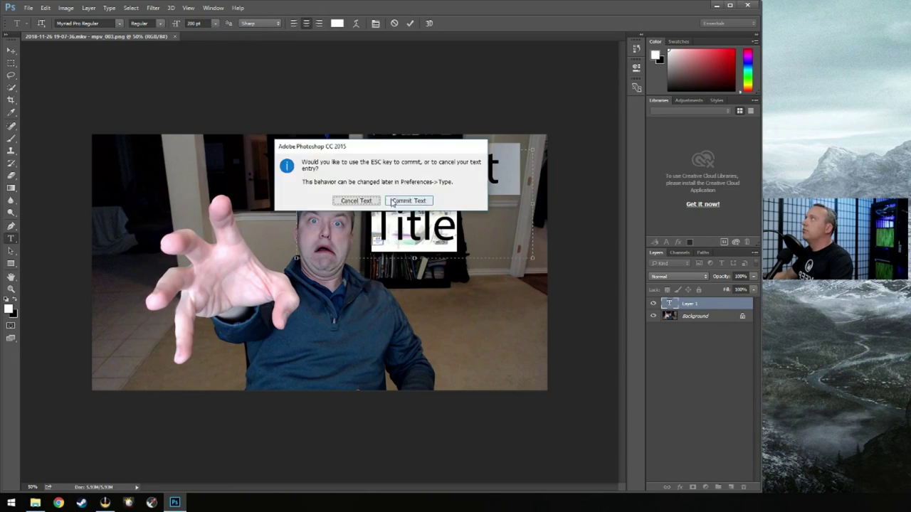
pyautogui.click(392, 199)
# Step: Move the title right and down so it sits over the bookshelf
pyautogui.press('m')
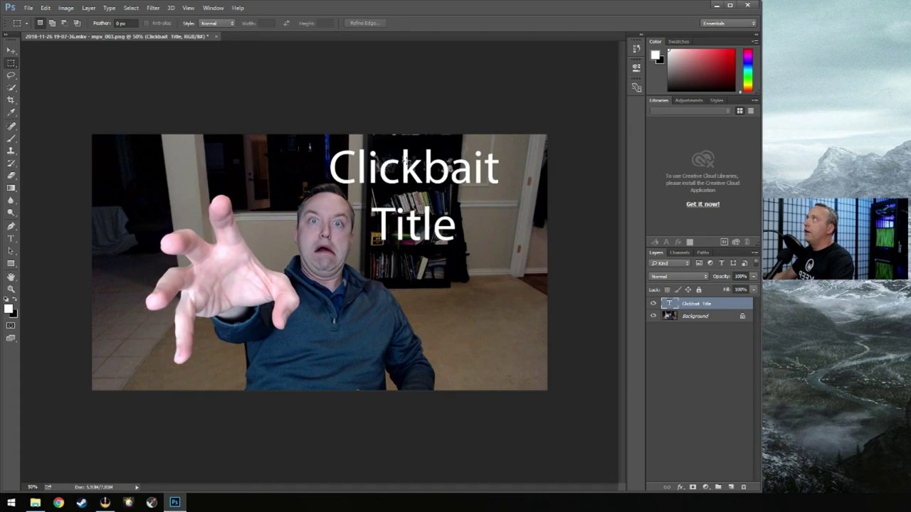
pyautogui.click(11, 51)
pyautogui.moveTo(430, 163); pyautogui.dragTo(449, 167)
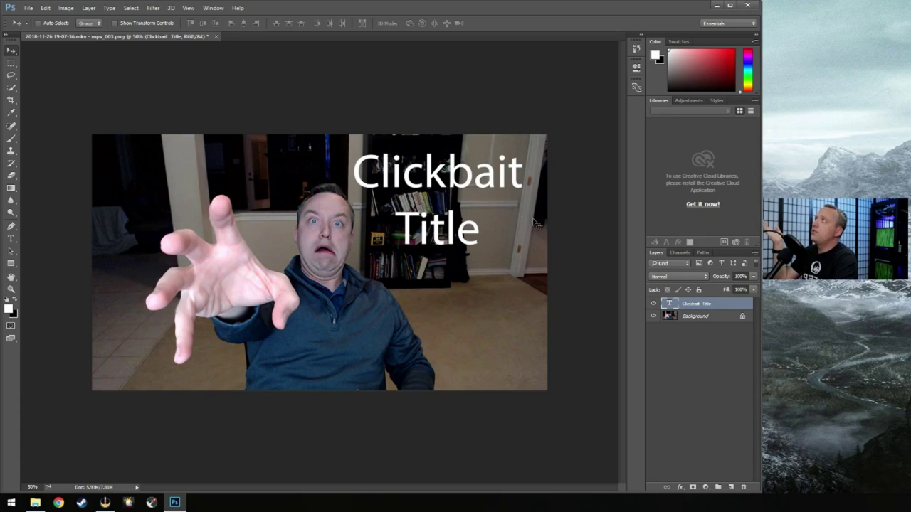
pyautogui.rightClick(698, 310)
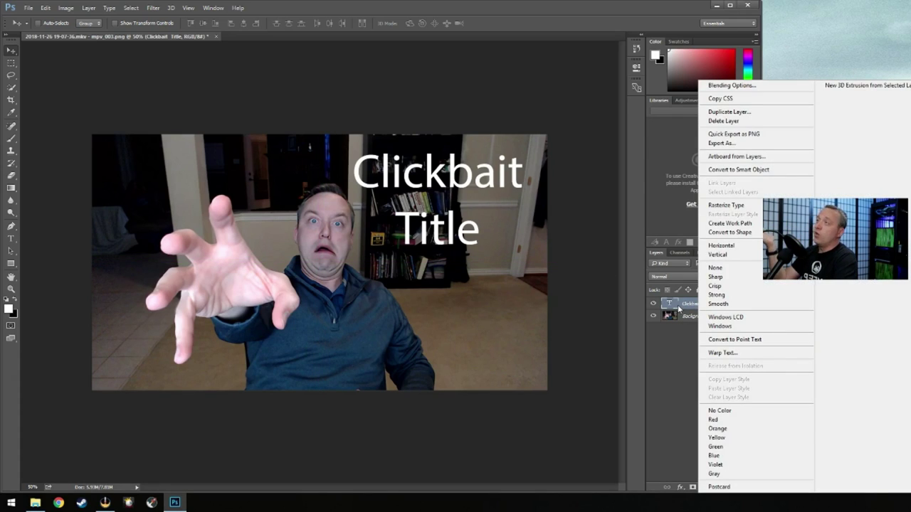
# Step: Apply Bevel & Emboss, Outer Glow and Drop Shadow to the title layer in Blending Options
pyautogui.click(732, 86)
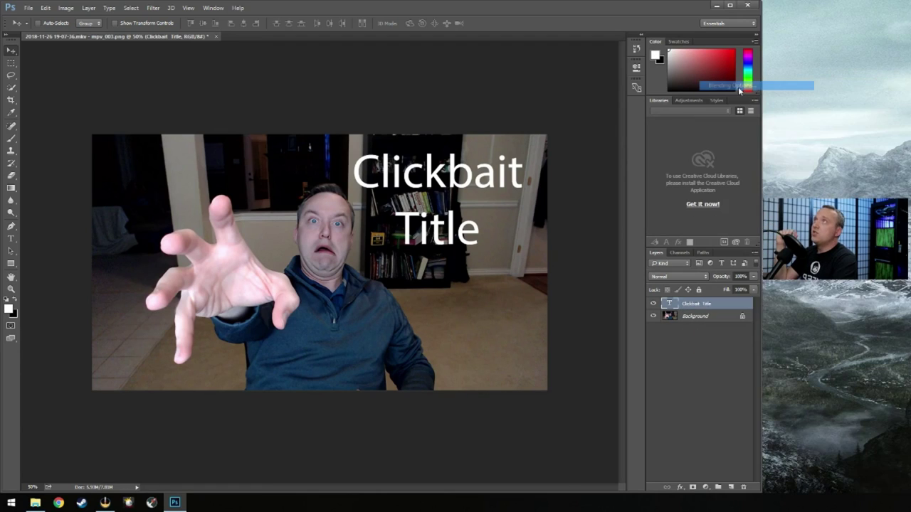
pyautogui.click(430, 133)
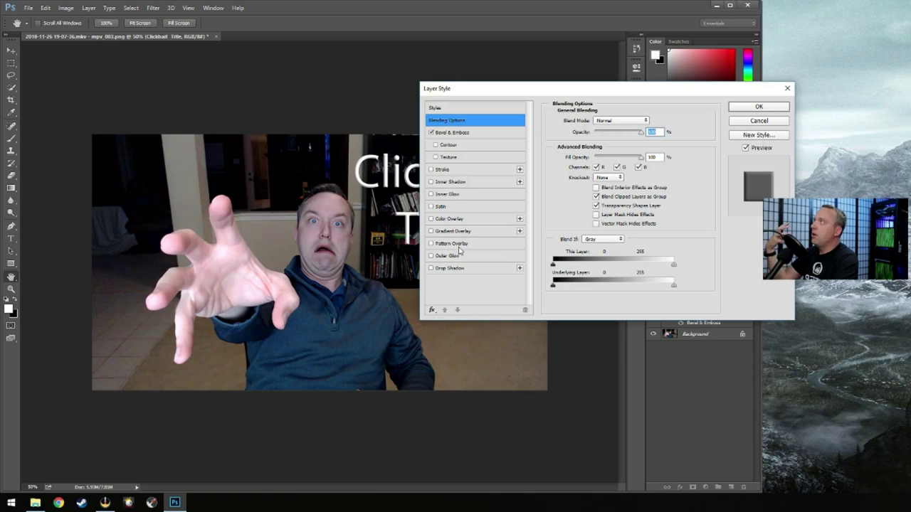
pyautogui.click(430, 256)
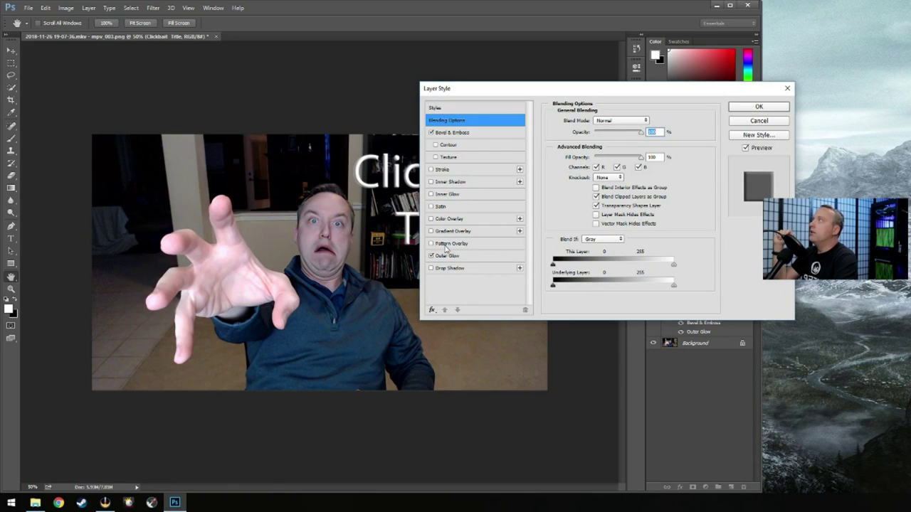
pyautogui.click(430, 268)
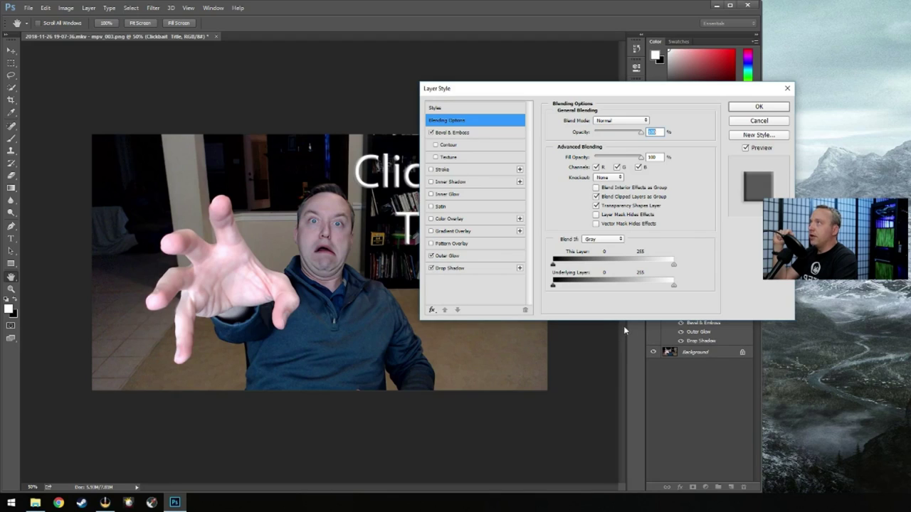
pyautogui.press('Return')
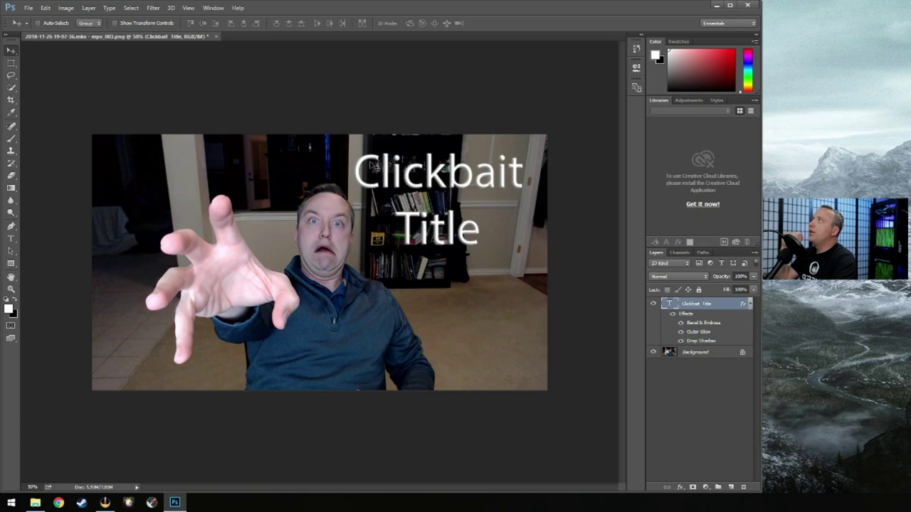
pyautogui.click(10, 63)
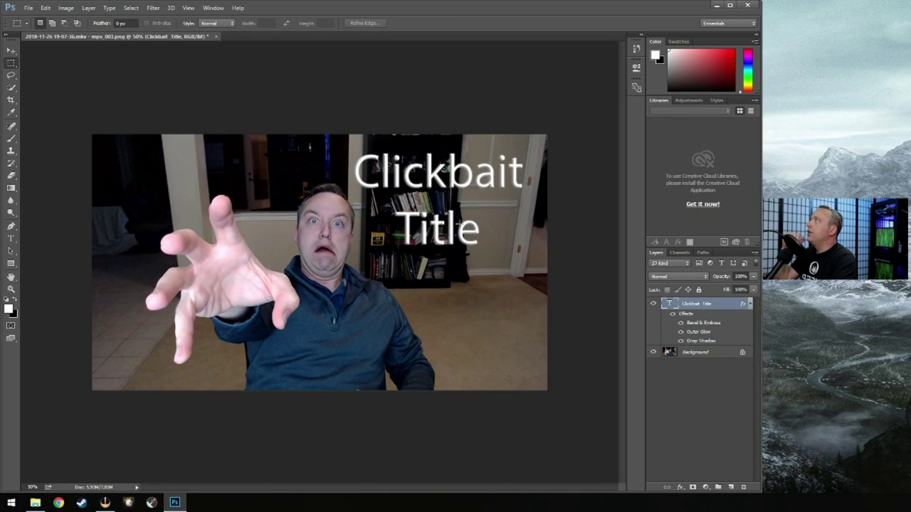
# Step: Draw black rectangles behind the words 'Clickbait' and 'Title'
pyautogui.moveTo(360, 152); pyautogui.dragTo(532, 193)
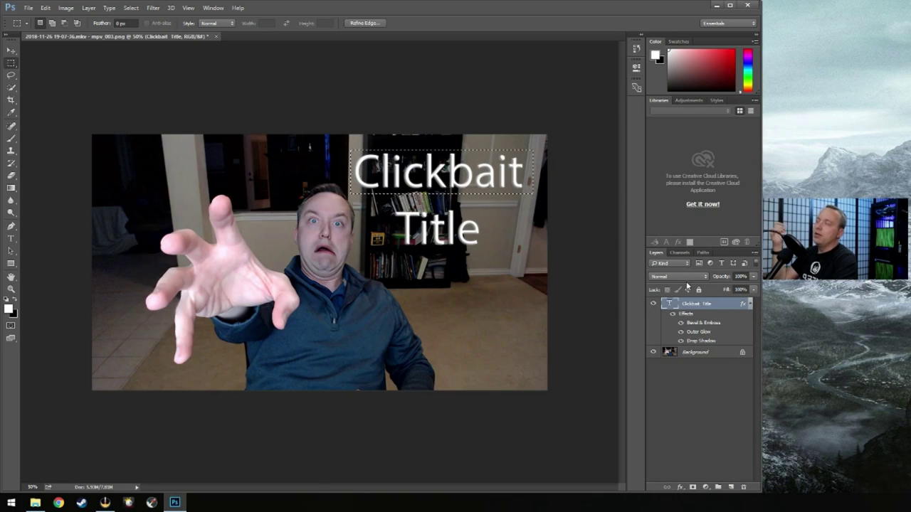
pyautogui.hotkey('ctrl', 'shift', 'alt', 'n')
pyautogui.press('u')
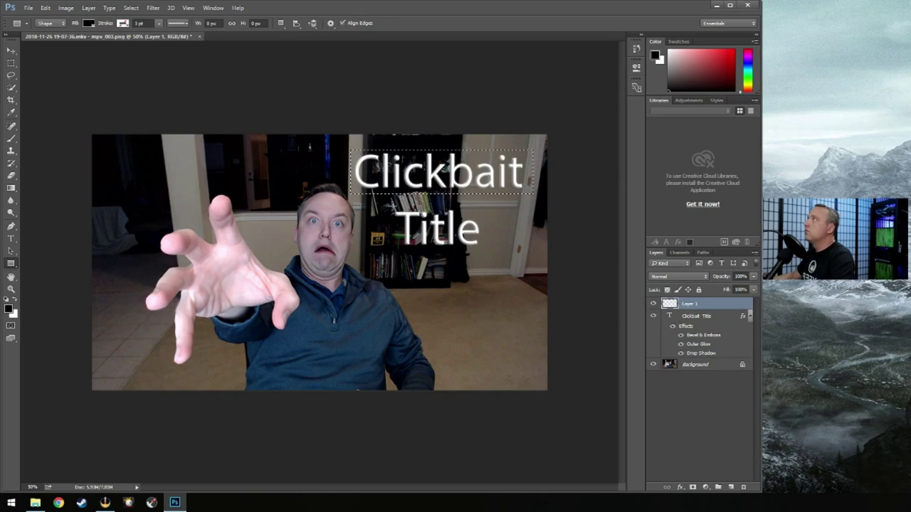
pyautogui.hotkey('ctrl', 'a')
pyautogui.moveTo(390, 201); pyautogui.dragTo(485, 251)
pyautogui.moveTo(349, 150); pyautogui.dragTo(498, 193)
pyautogui.moveTo(560, 62); pyautogui.dragTo(706, 252)
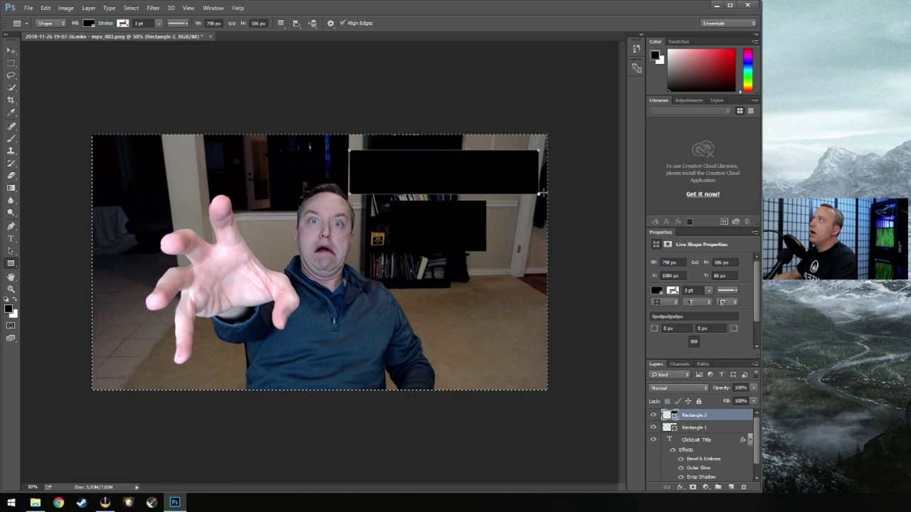
# Step: Undo a stray extra box and move the text layer above the rectangle layers
pyautogui.moveTo(539, 193); pyautogui.dragTo(436, 142)
pyautogui.hotkey('ctrl', 'z')
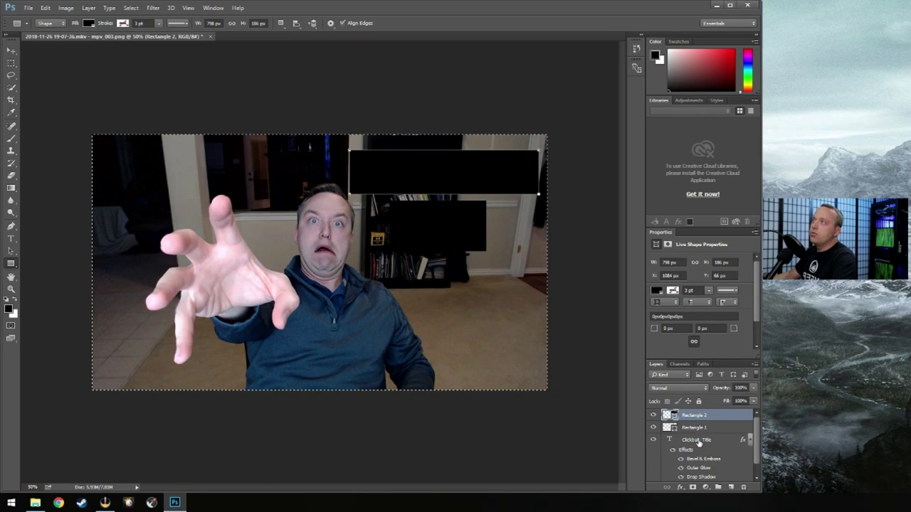
pyautogui.scroll(-1, 702, 418)
pyautogui.click(701, 416)
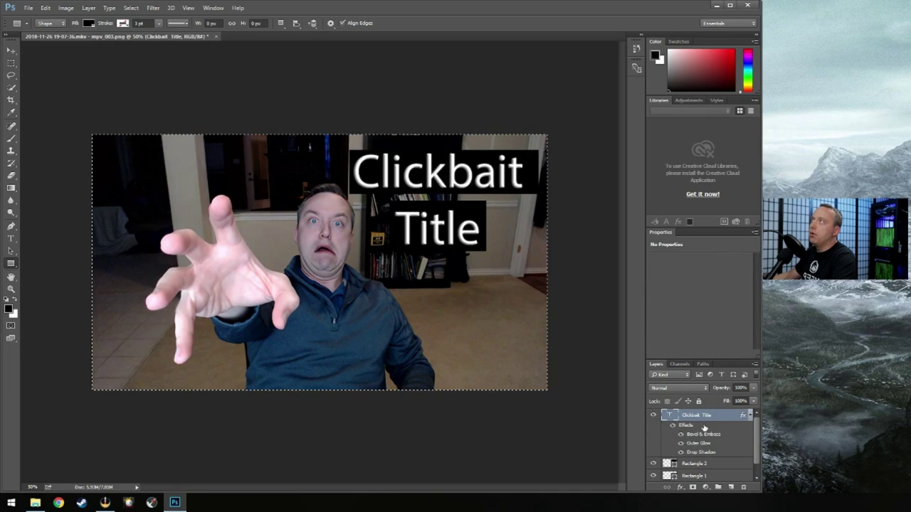
# Step: Merge the two black box shapes into one layer and lower its opacity to about 70%
pyautogui.rightClick(700, 464)
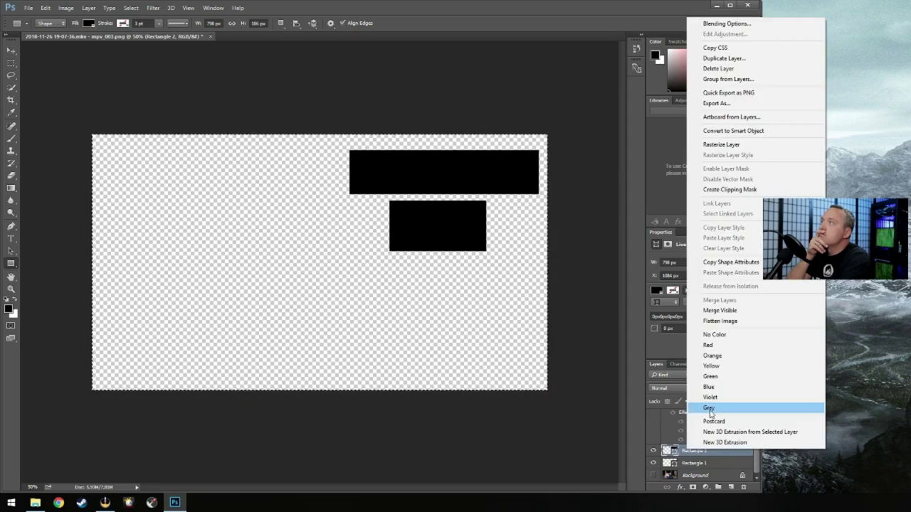
pyautogui.click(653, 415)
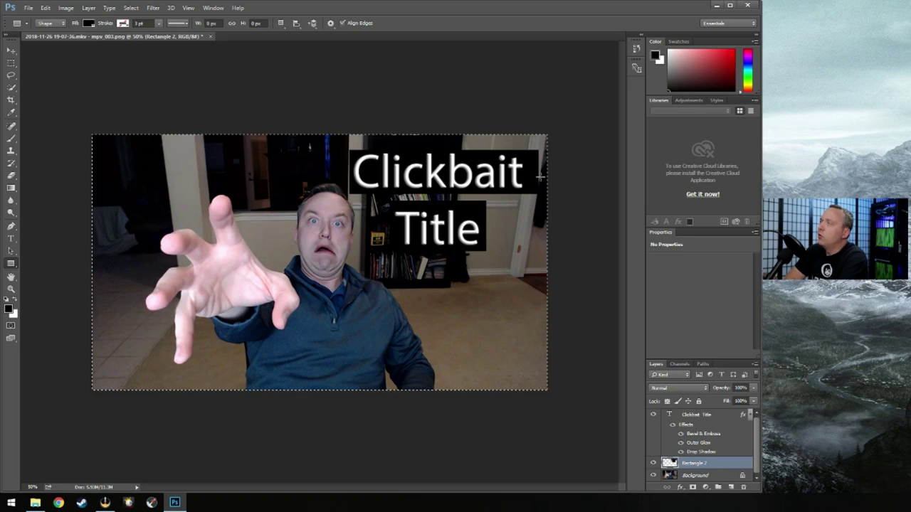
pyautogui.click(754, 388)
pyautogui.moveTo(754, 390); pyautogui.dragTo(744, 400)
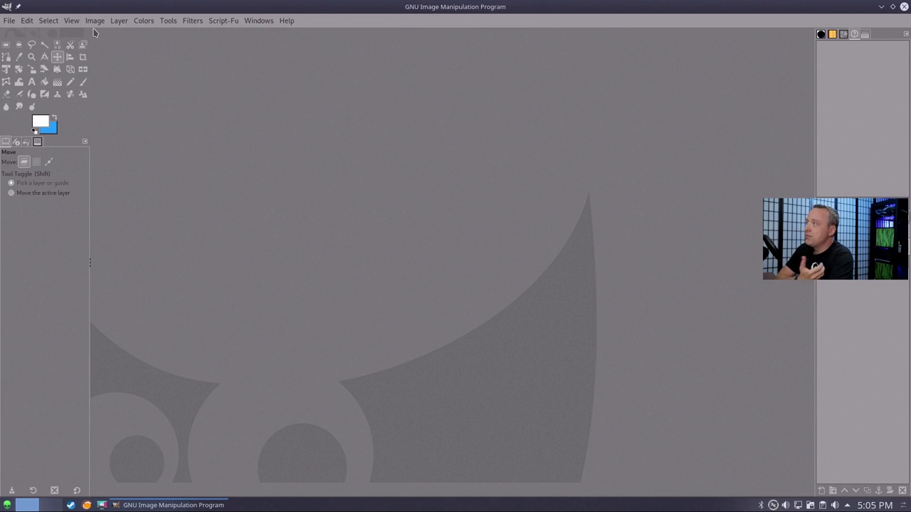
# Step: In Preferences > Interface > Theme, choose Dark instead of Gray and apply it
pyautogui.click(27, 21)
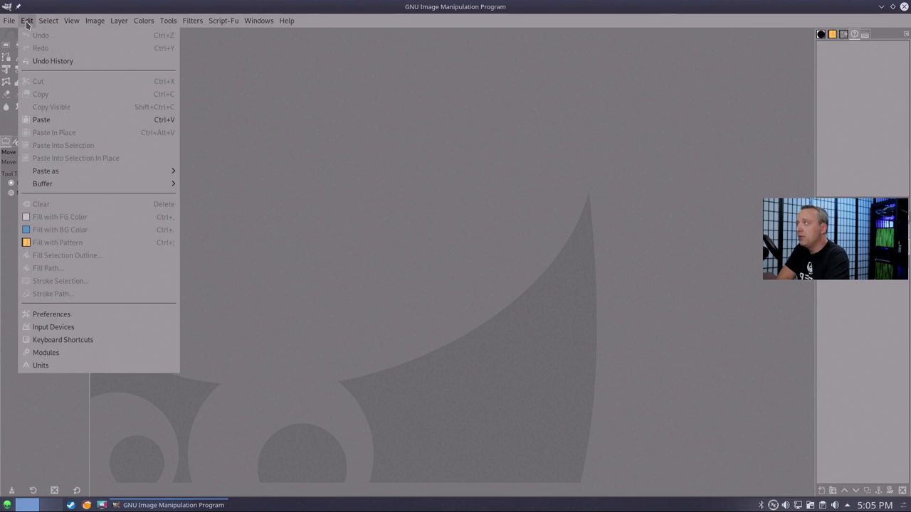
pyautogui.click(65, 315)
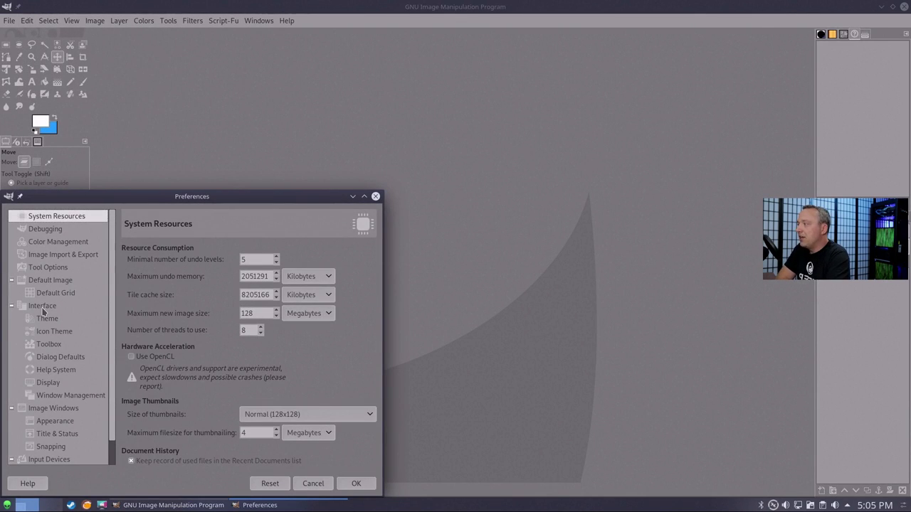
pyautogui.click(44, 318)
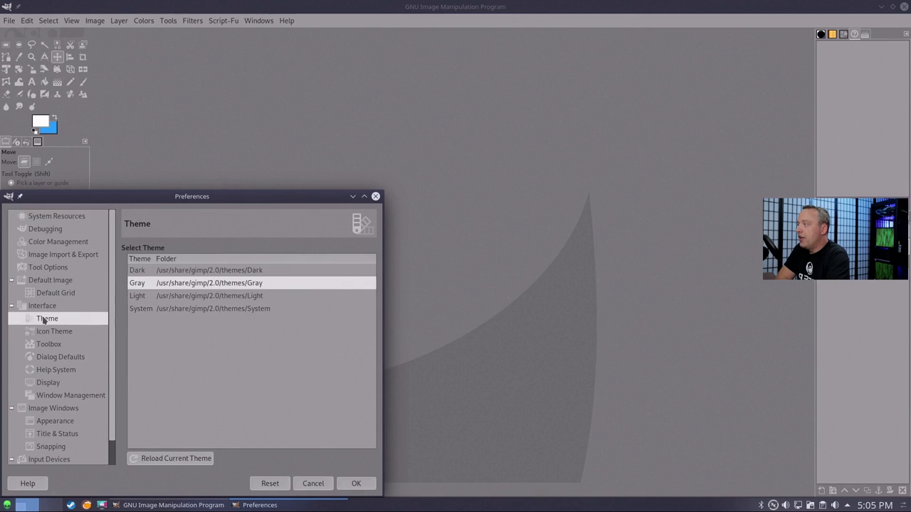
pyautogui.click(200, 272)
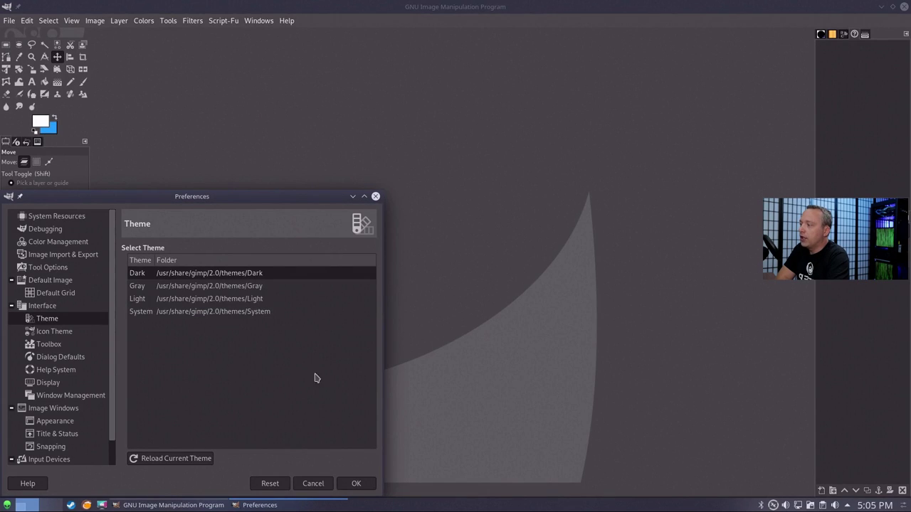
pyautogui.click(351, 483)
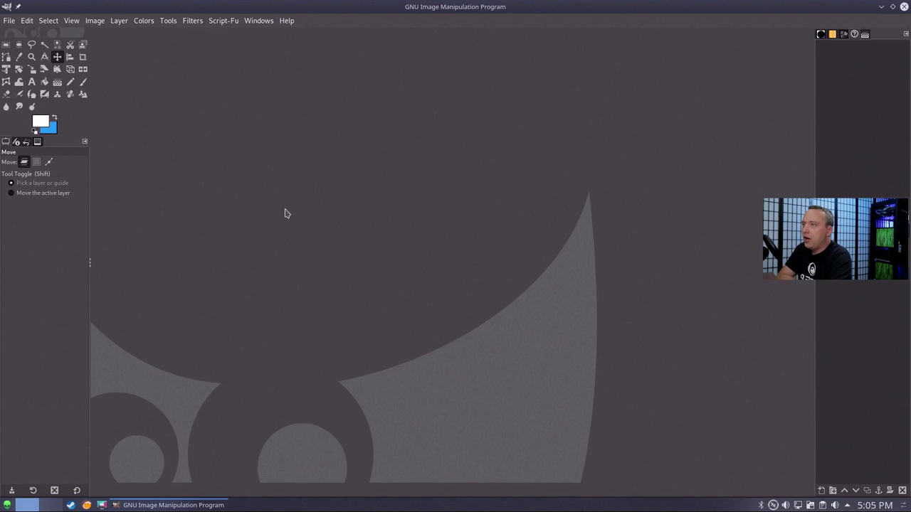
pyautogui.moveTo(90, 260)
pyautogui.mouseDown()
pyautogui.moveTo(182, 271)
pyautogui.moveTo(93, 270)
pyautogui.moveTo(187, 279)
pyautogui.moveTo(565, 282)
pyautogui.moveTo(299, 290)
pyautogui.moveTo(91, 278)
pyautogui.mouseUp()
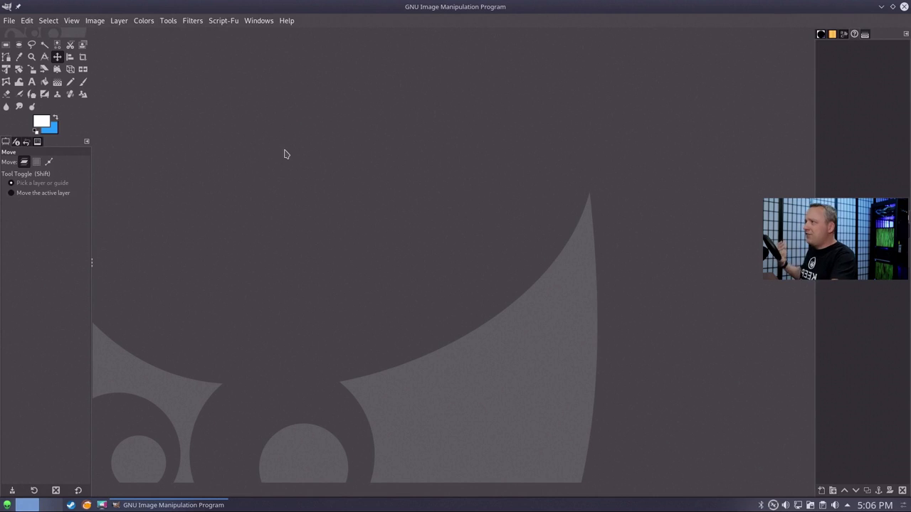
pyautogui.click(202, 22)
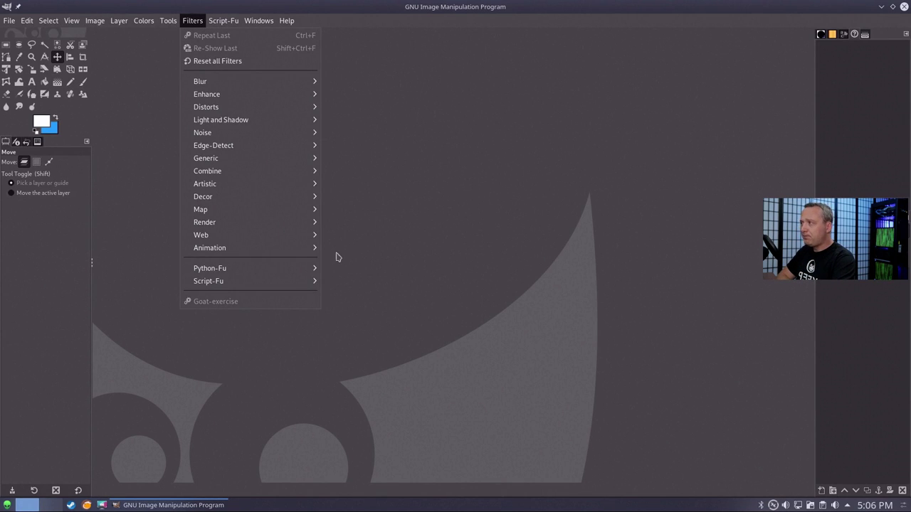
pyautogui.moveTo(276, 155)
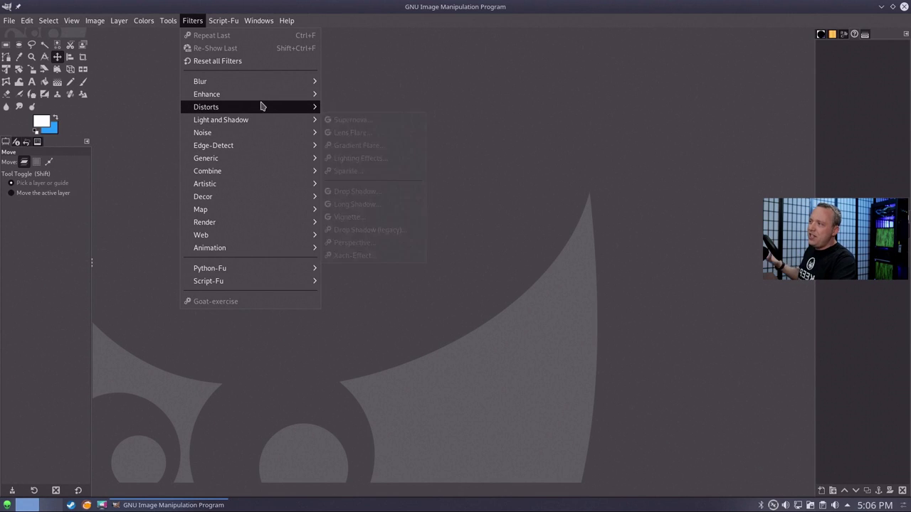
pyautogui.moveTo(258, 121)
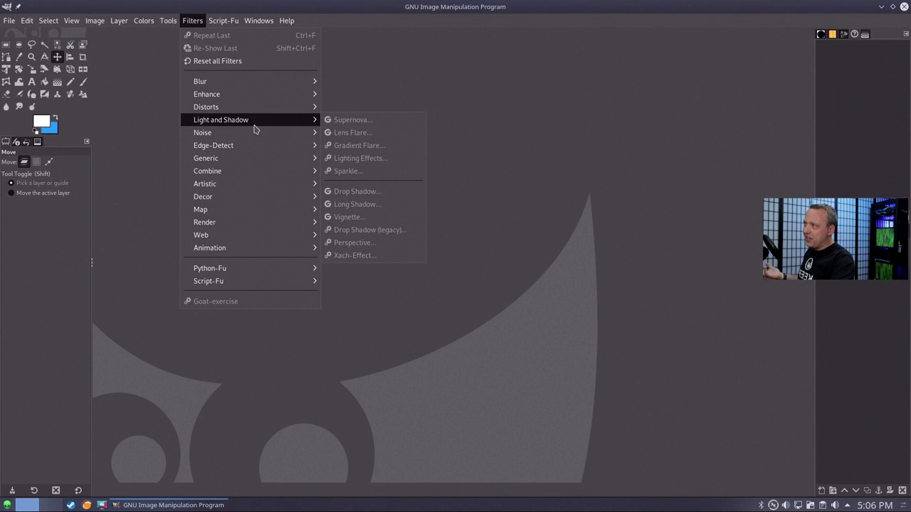
pyautogui.moveTo(241, 97)
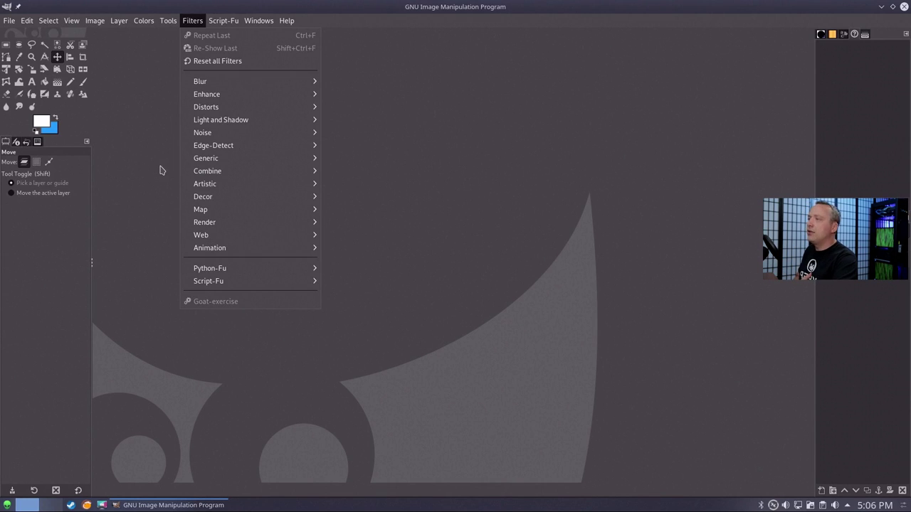
pyautogui.click(138, 388)
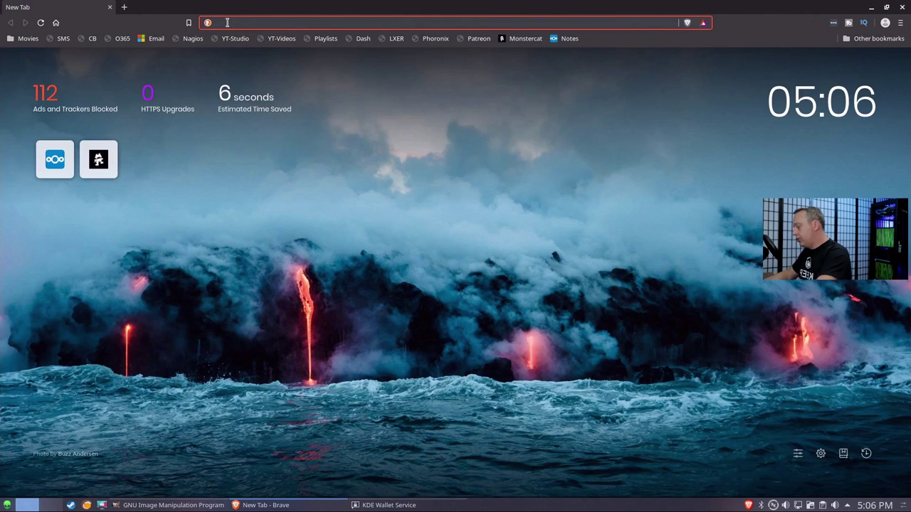
# Step: Load gimphelp.org and go to Scripts > Effects Selection > Glow Selection
pyautogui.write('gimphelp.org')
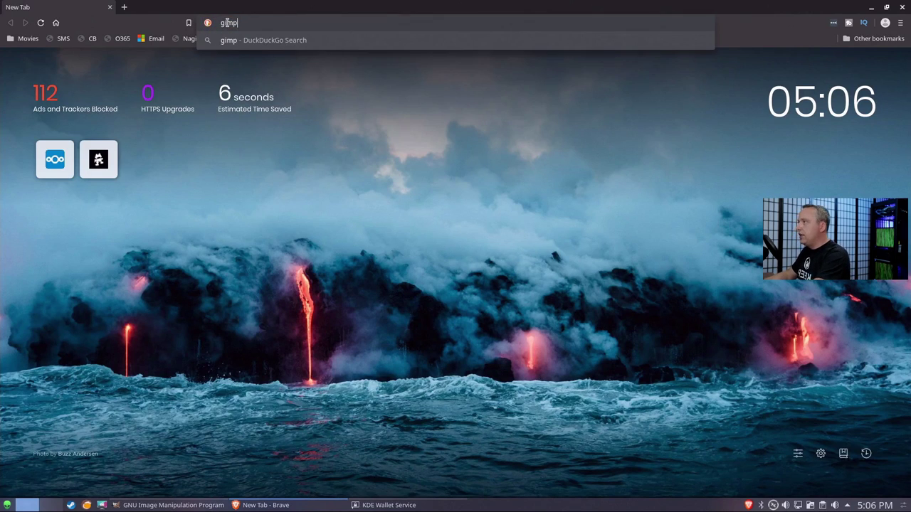
pyautogui.press('Return')
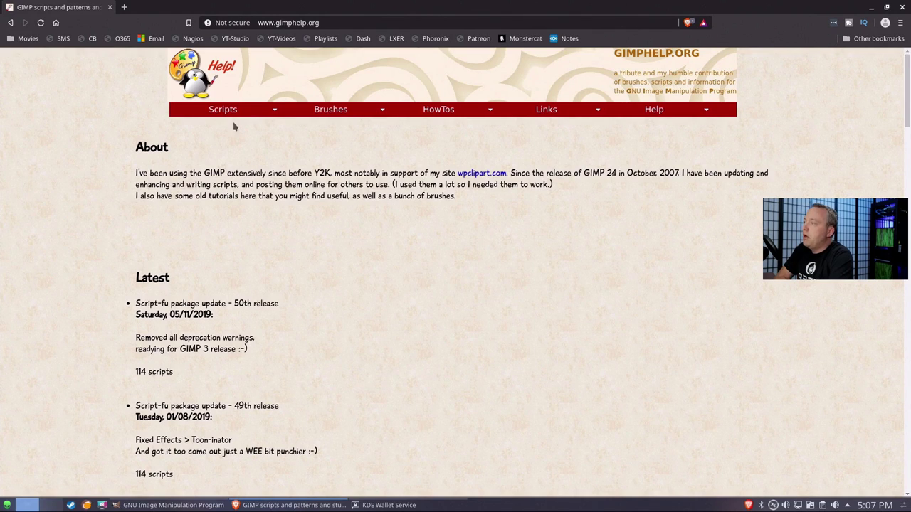
pyautogui.moveTo(318, 110)
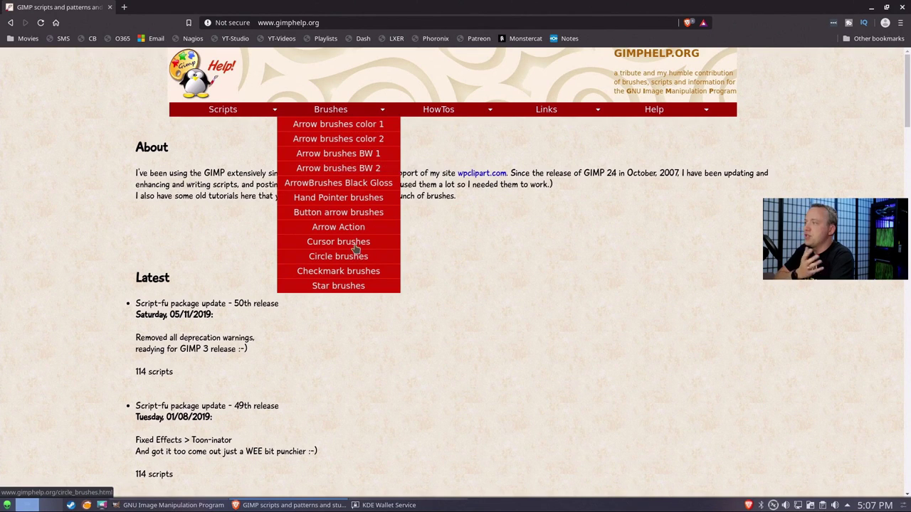
pyautogui.moveTo(240, 109)
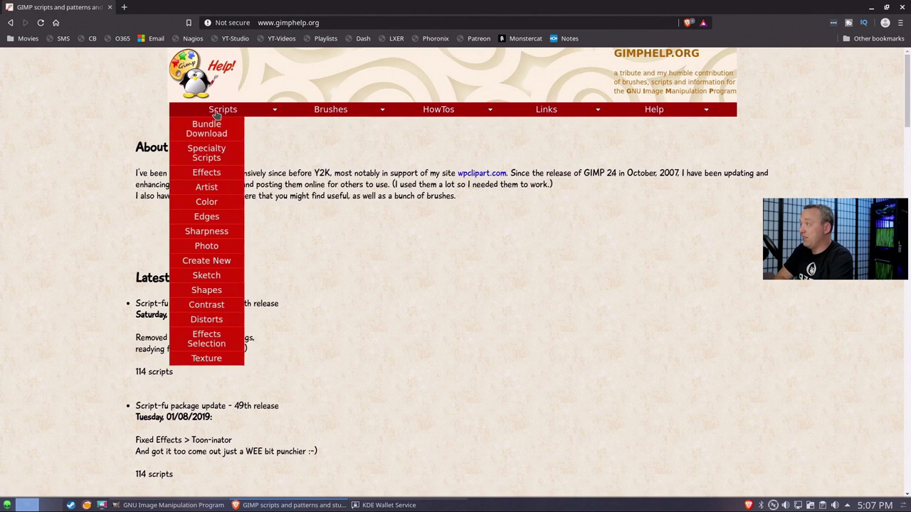
pyautogui.moveTo(207, 337)
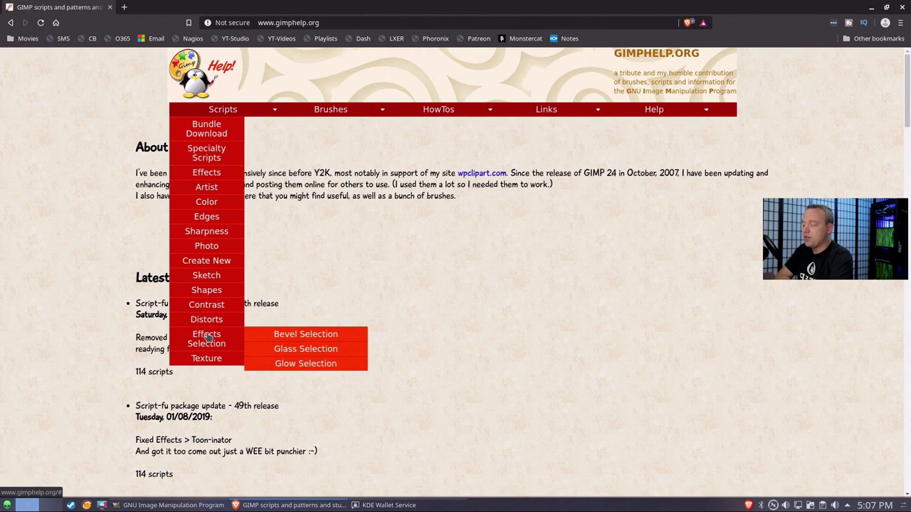
pyautogui.click(206, 339)
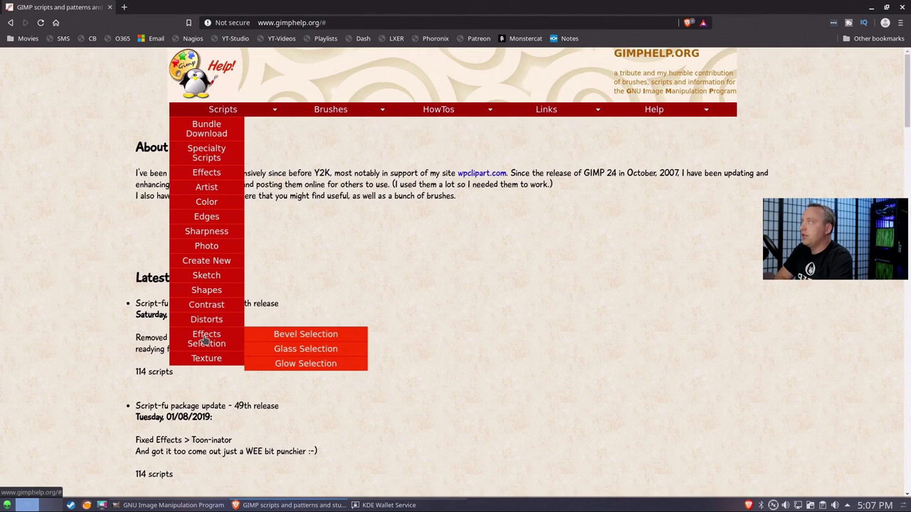
pyautogui.click(303, 365)
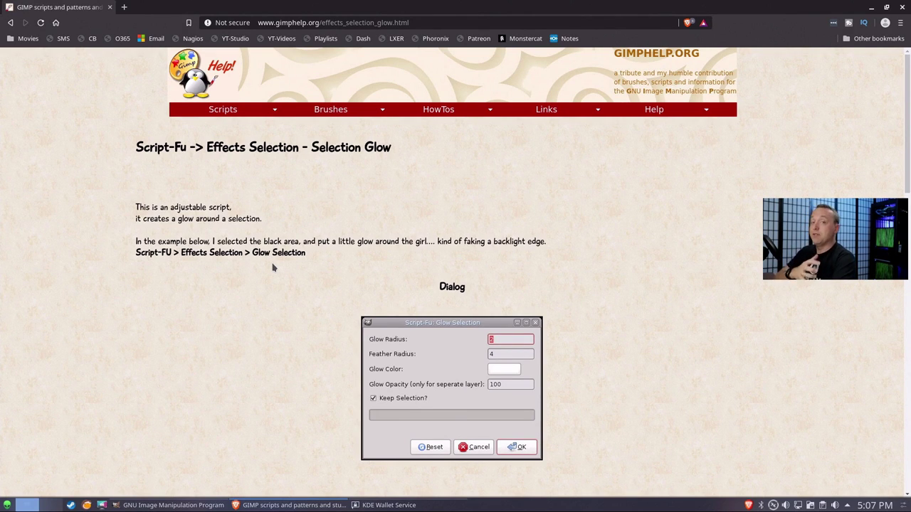
# Step: Save 210_effects-selection_glow-selection.scm from the page's Download section into Downloads
pyautogui.scroll(-8, 272, 268)
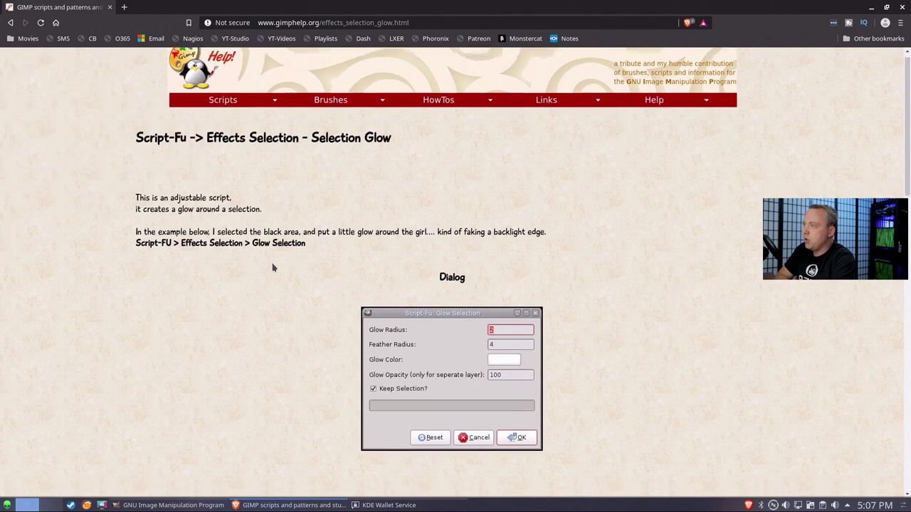
pyautogui.scroll(-3, 273, 268)
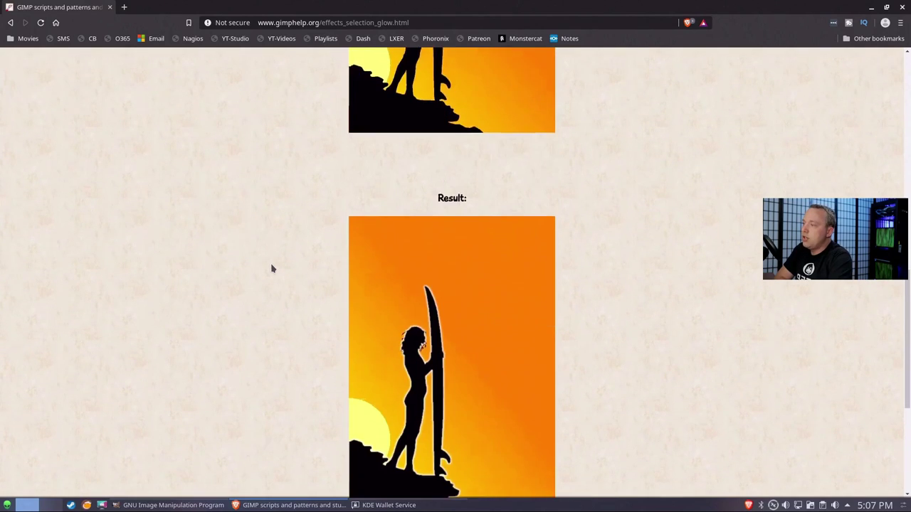
pyautogui.scroll(-4, 313, 363)
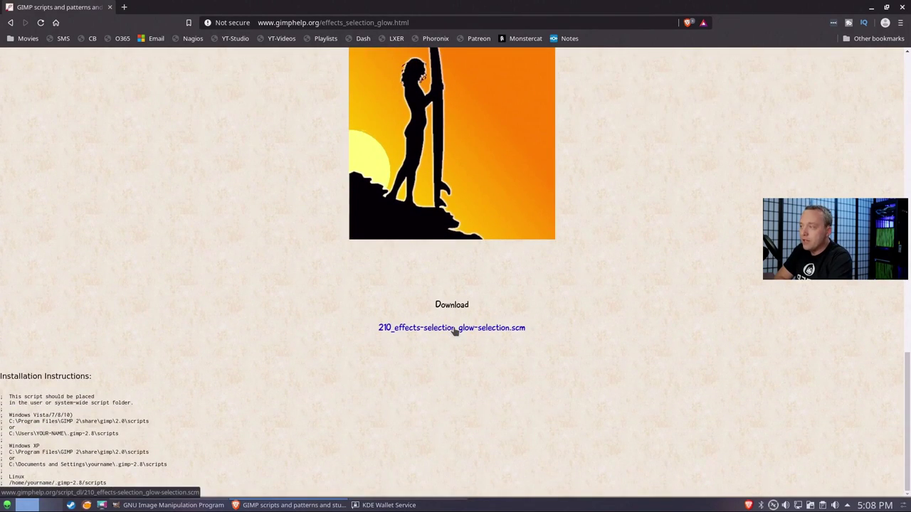
pyautogui.click(448, 329)
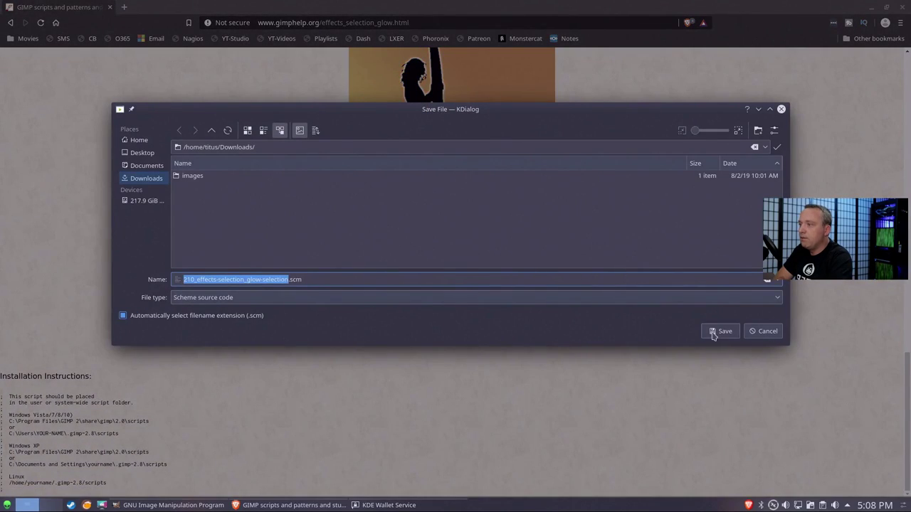
pyautogui.click(720, 331)
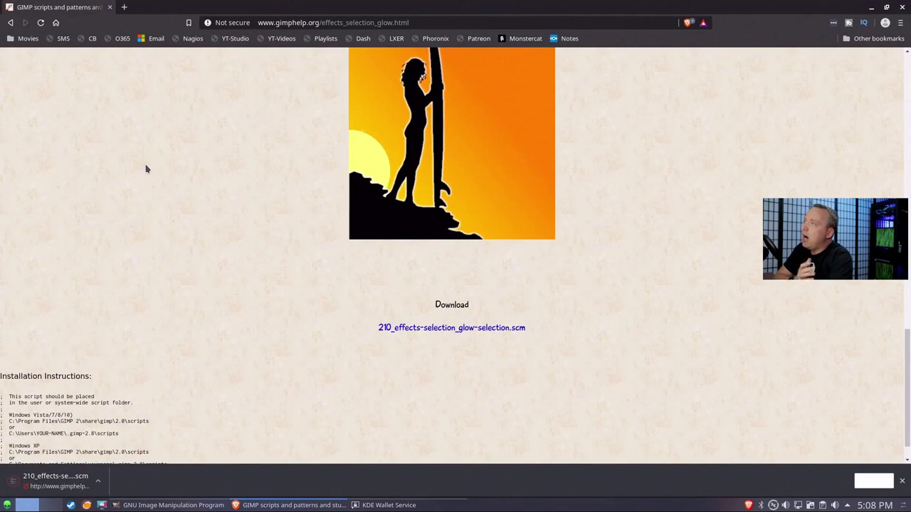
pyautogui.scroll(15, 146, 168)
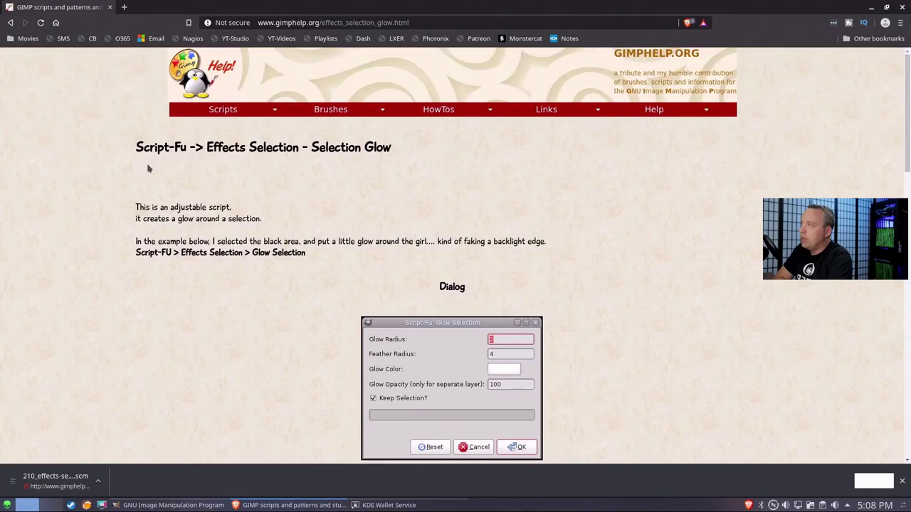
# Step: Download gimp_scripts-2.10.zip from the GIMP-2.10 scripts page and open it in Ark for extraction
pyautogui.click(205, 127)
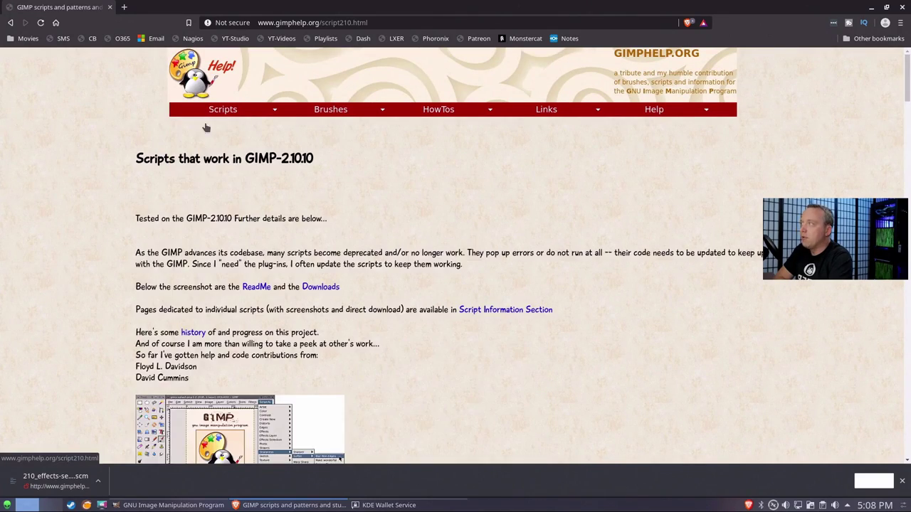
pyautogui.scroll(-15, 120, 194)
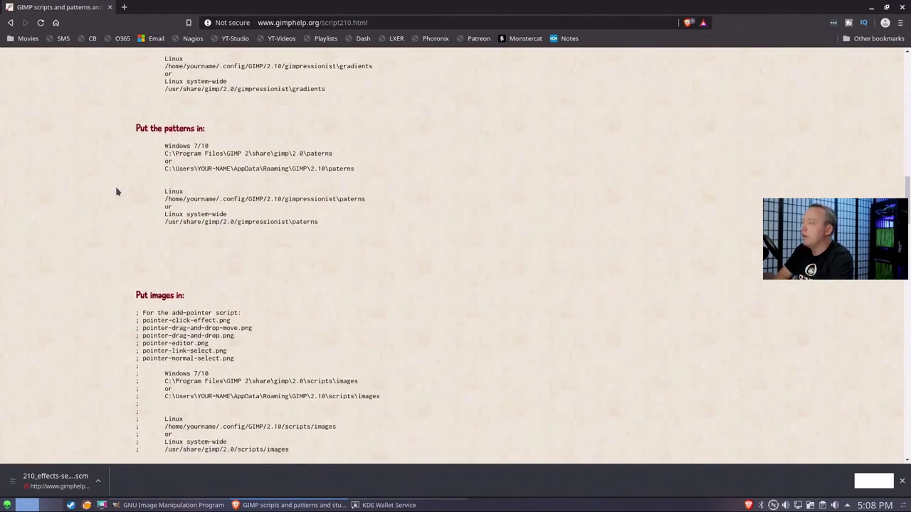
pyautogui.scroll(-7, 117, 191)
pyautogui.scroll(-5, 111, 190)
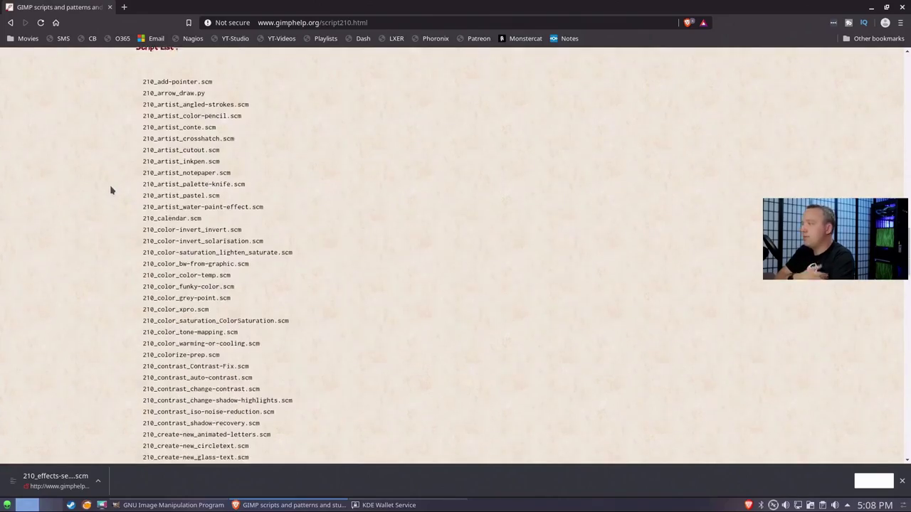
pyautogui.scroll(-20, 110, 190)
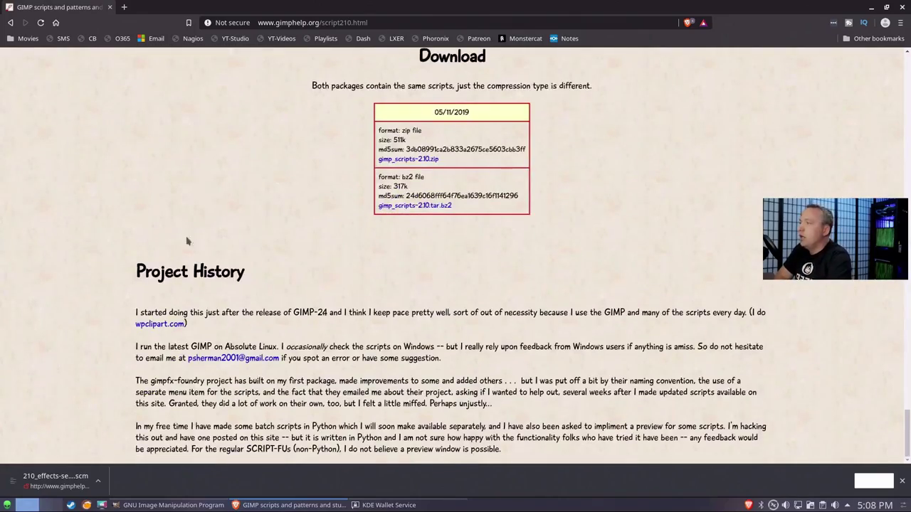
pyautogui.click(414, 161)
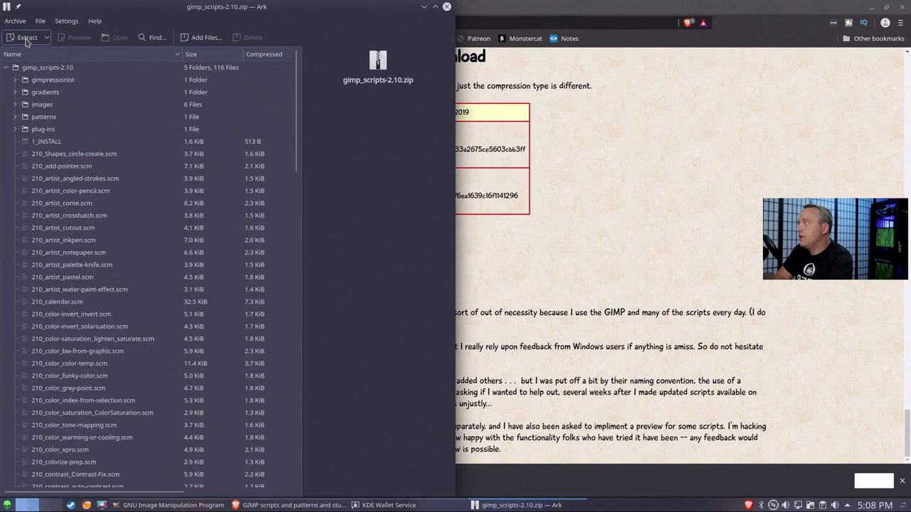
pyautogui.click(26, 38)
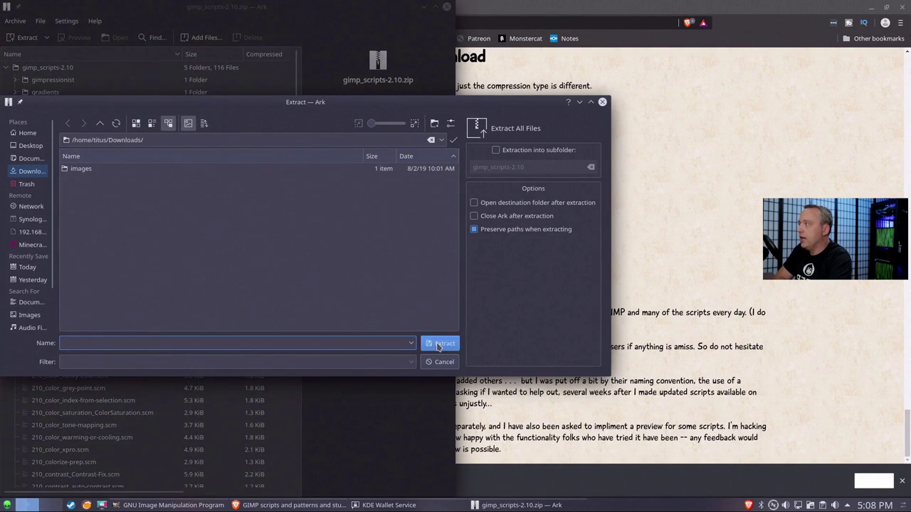
# Step: Extract the gimp_scripts-2.10 archive into the Downloads folder
pyautogui.click(441, 343)
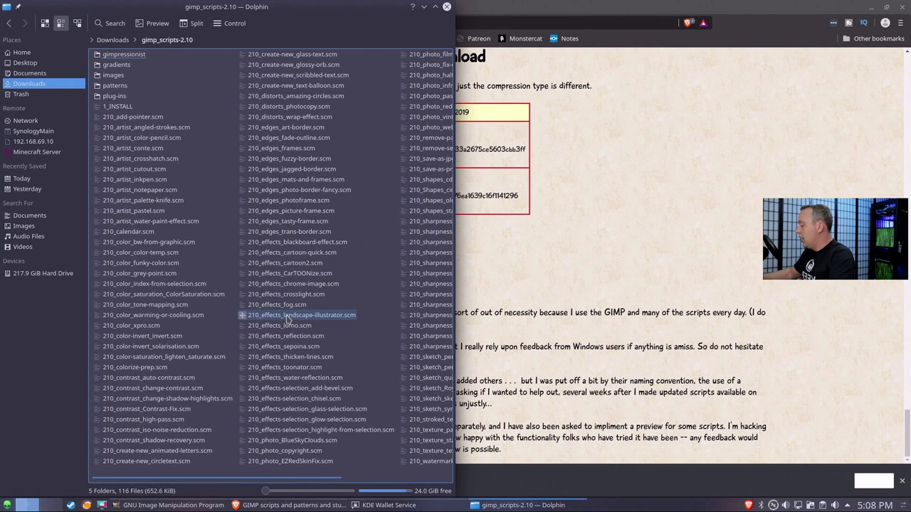
pyautogui.hotkey('ctrl', 'n')
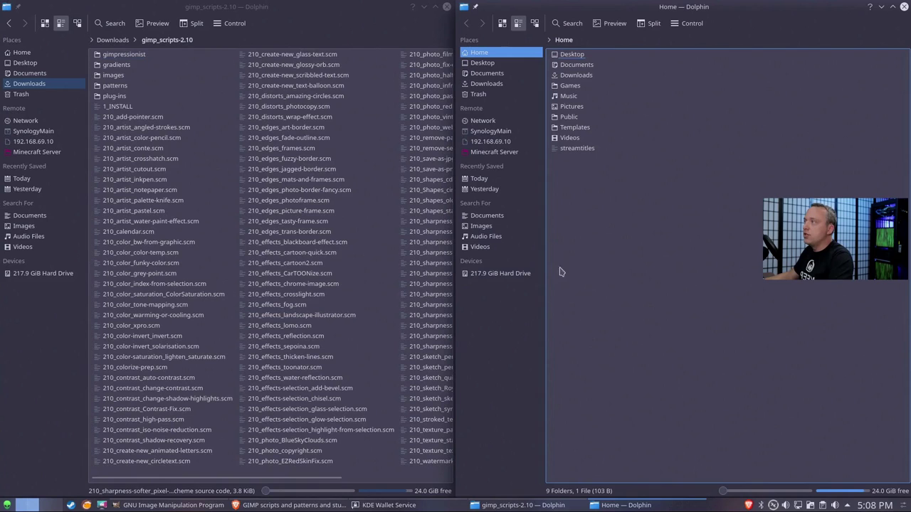
pyautogui.click(587, 40)
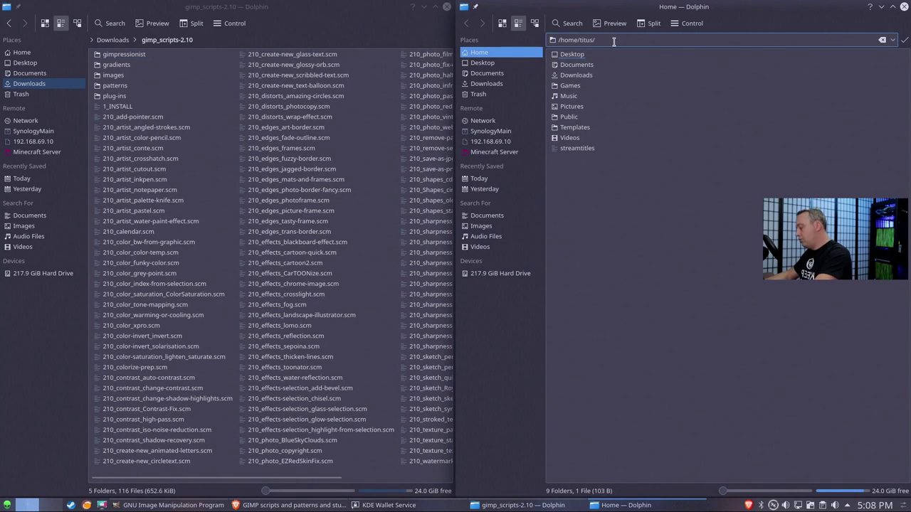
pyautogui.write('.config')
pyautogui.press('Return')
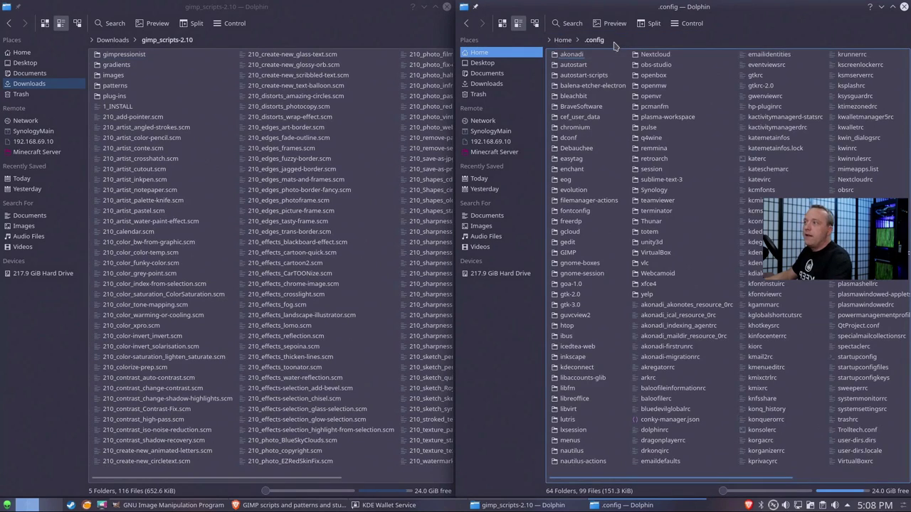
pyautogui.click(570, 262)
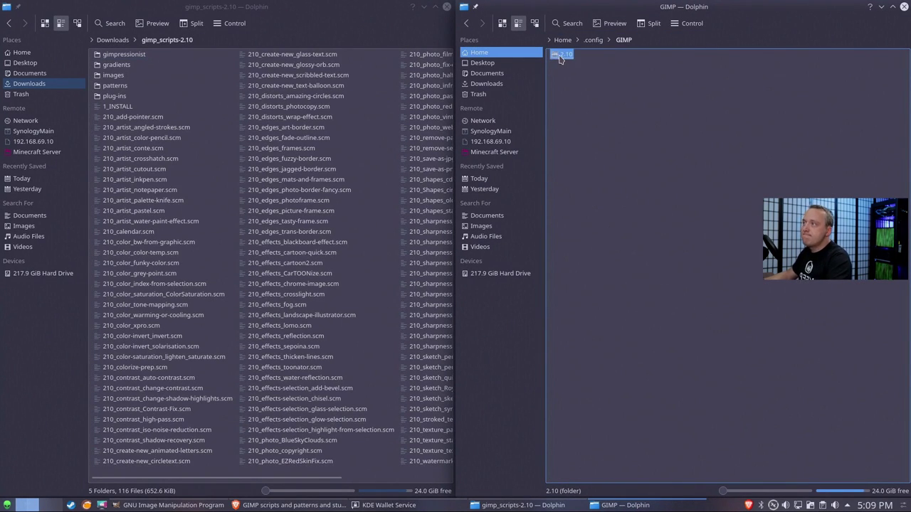
pyautogui.click(560, 57)
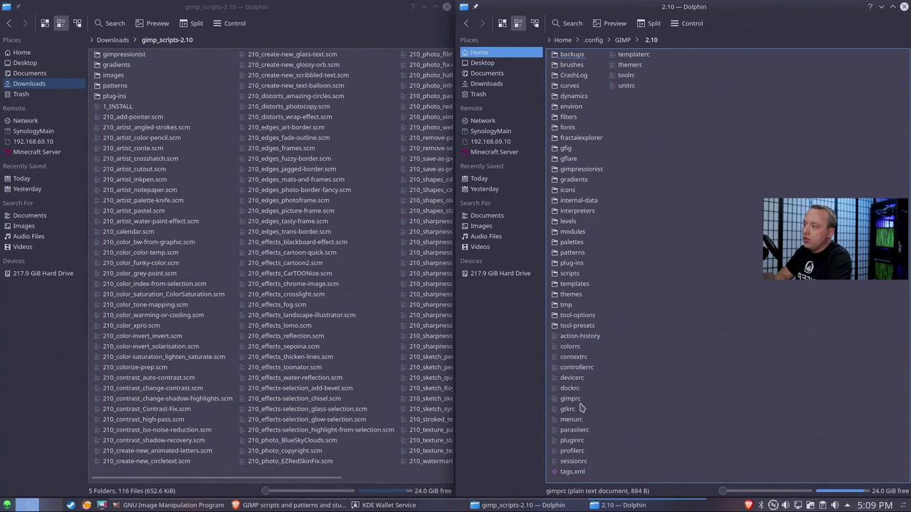
pyautogui.click(563, 279)
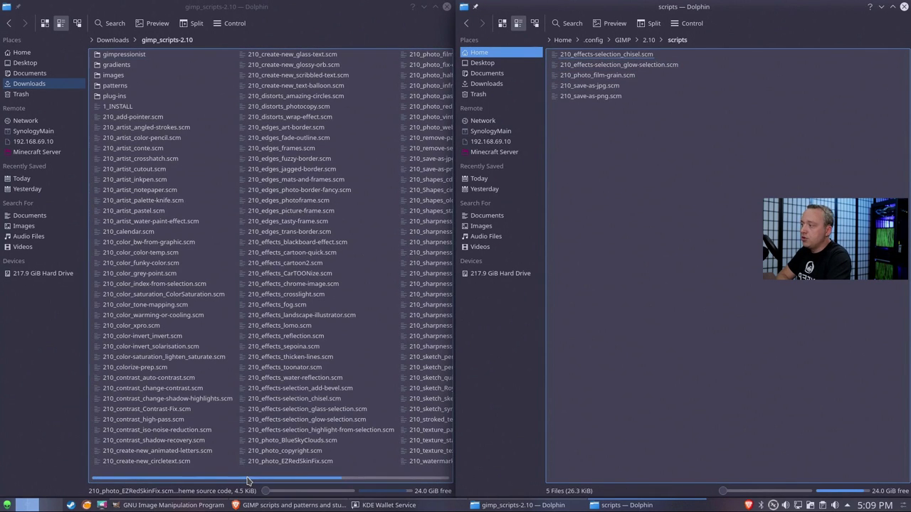
pyautogui.moveTo(247, 480); pyautogui.dragTo(251, 481)
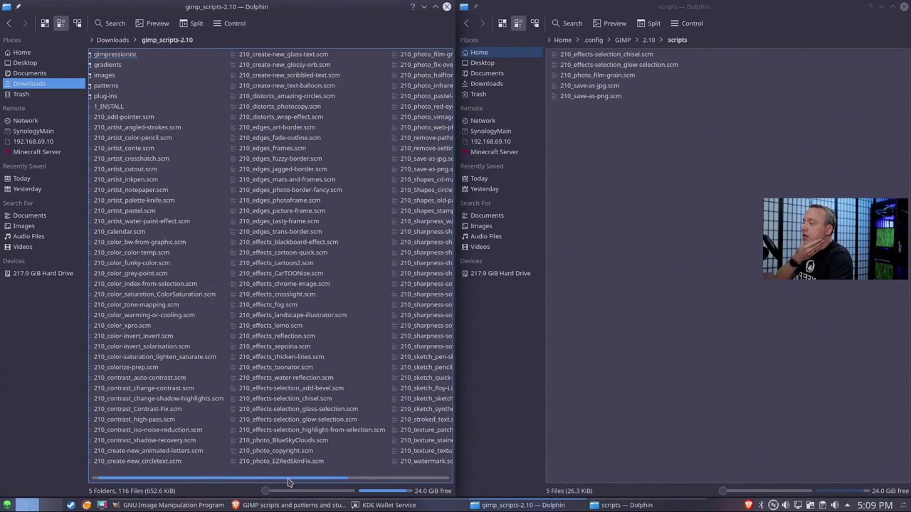
pyautogui.scroll(-5, 288, 482)
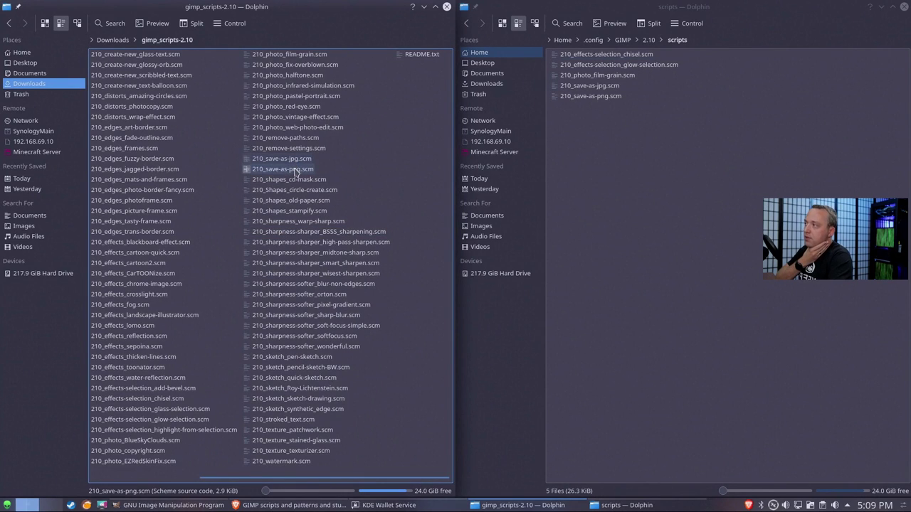
pyautogui.click(573, 114)
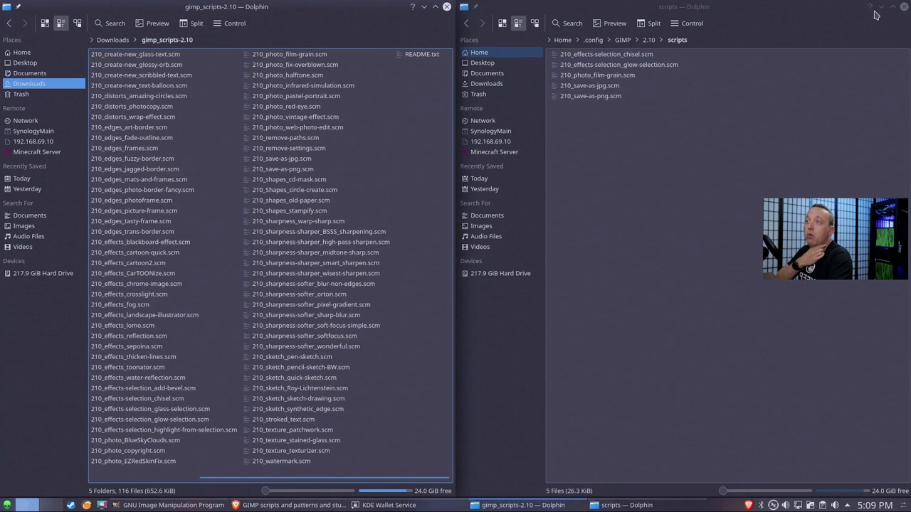
pyautogui.click(903, 9)
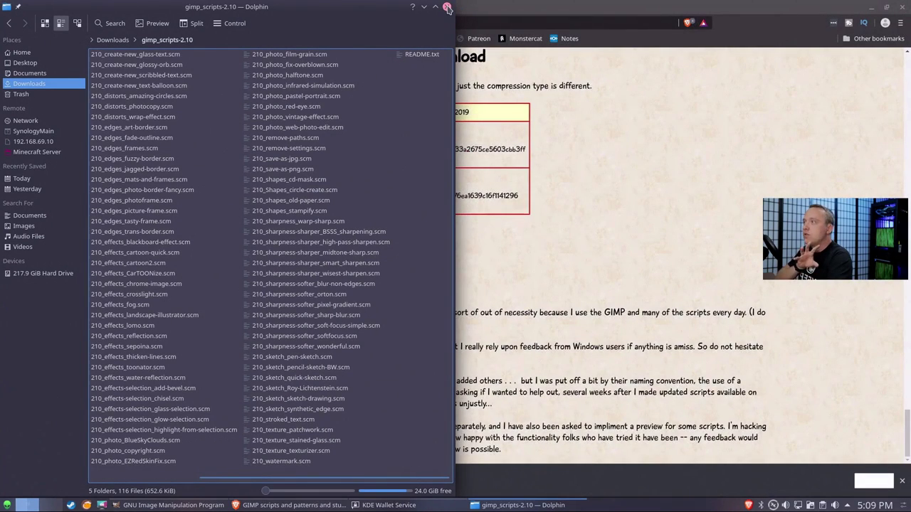
# Step: Close the Dolphin scripts folder and the Brave browser, and cancel the KDE Wallet request
pyautogui.click(447, 8)
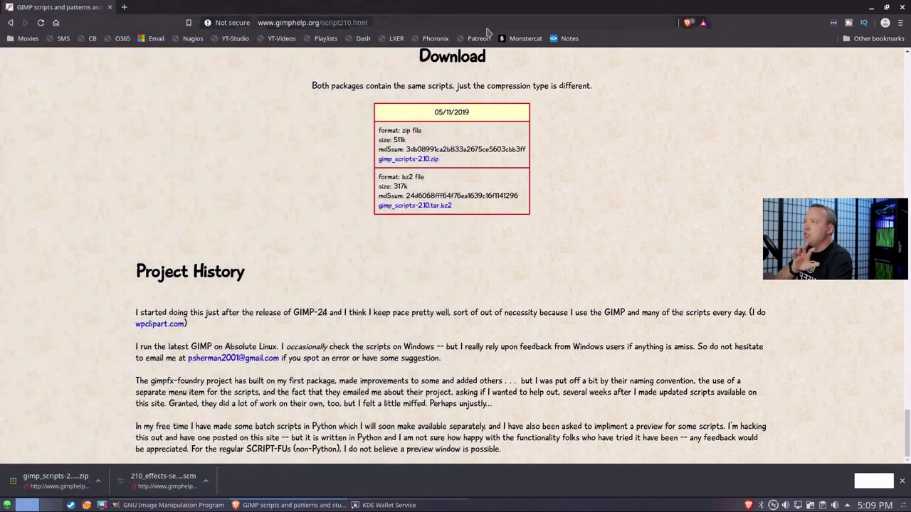
pyautogui.click(903, 8)
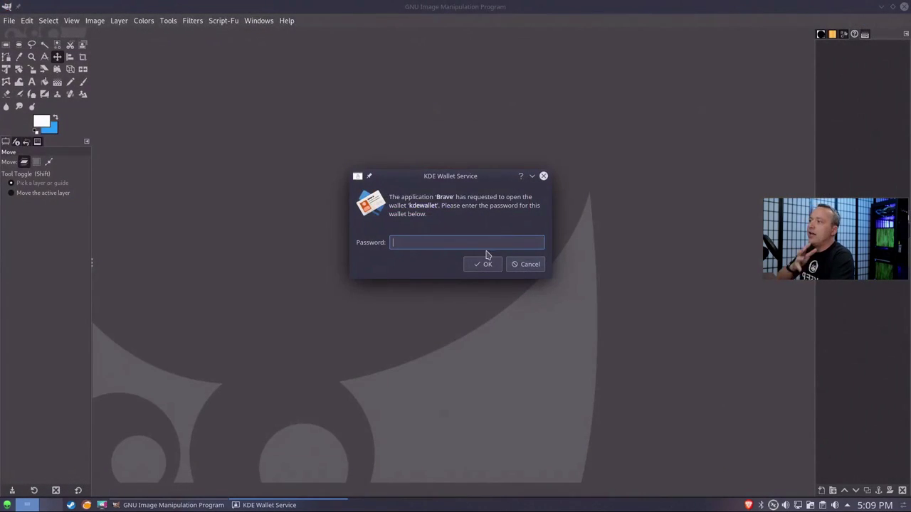
pyautogui.click(525, 265)
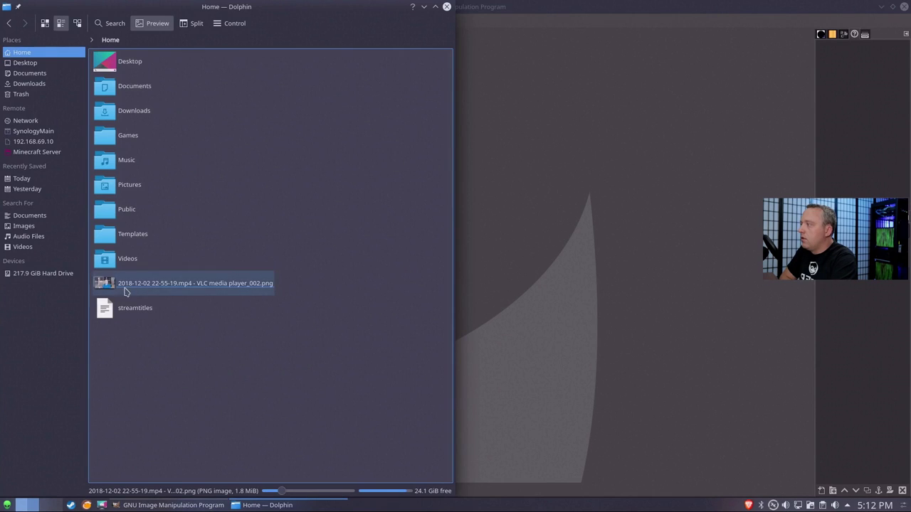
# Step: Open the headshot PNG and draw a Cantarell Bold text box over its upper-left area
pyautogui.moveTo(122, 284); pyautogui.dragTo(620, 271)
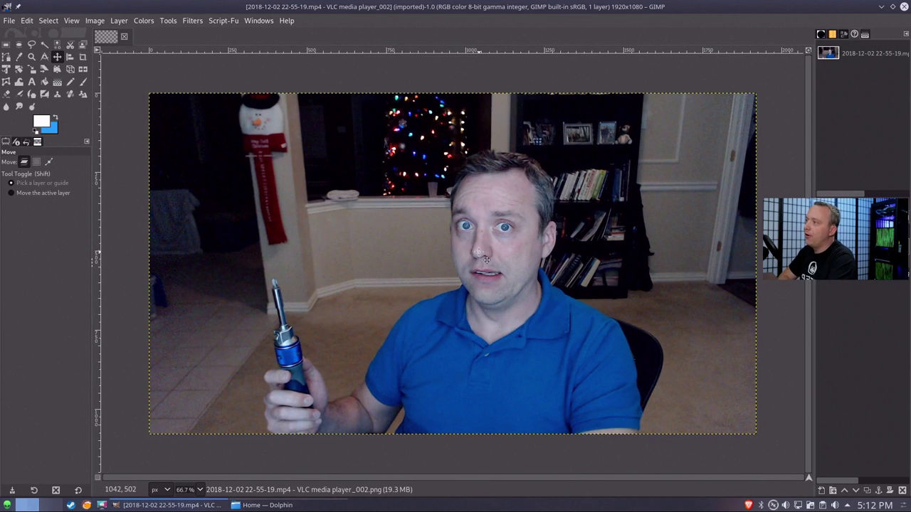
pyautogui.click(32, 81)
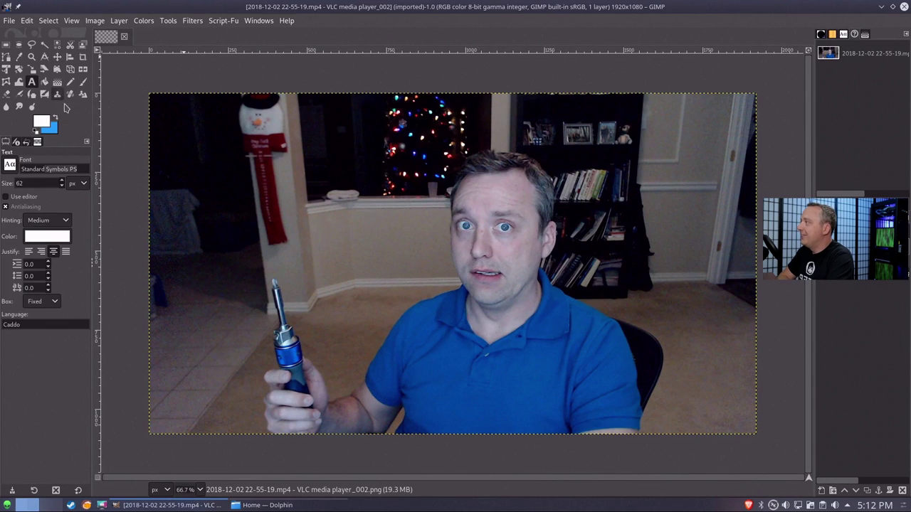
pyautogui.moveTo(167, 108); pyautogui.dragTo(436, 288)
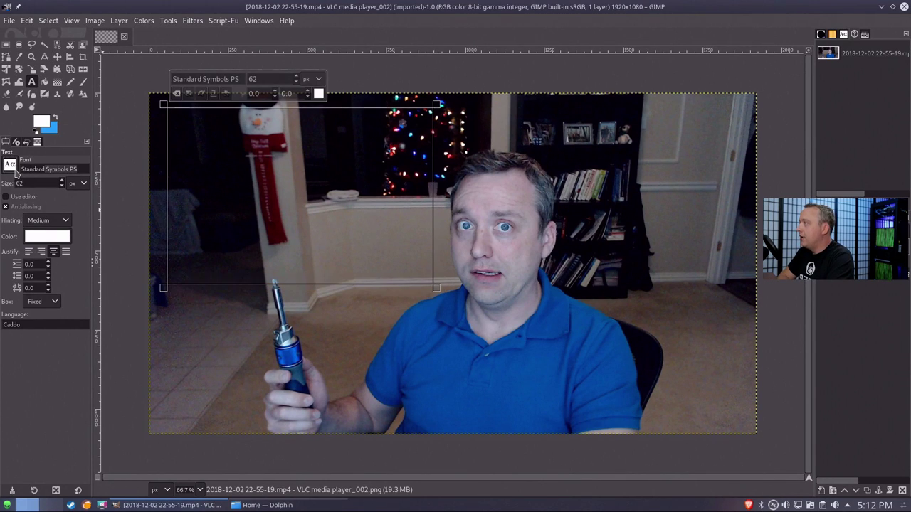
pyautogui.click(15, 172)
pyautogui.scroll(3, 56, 239)
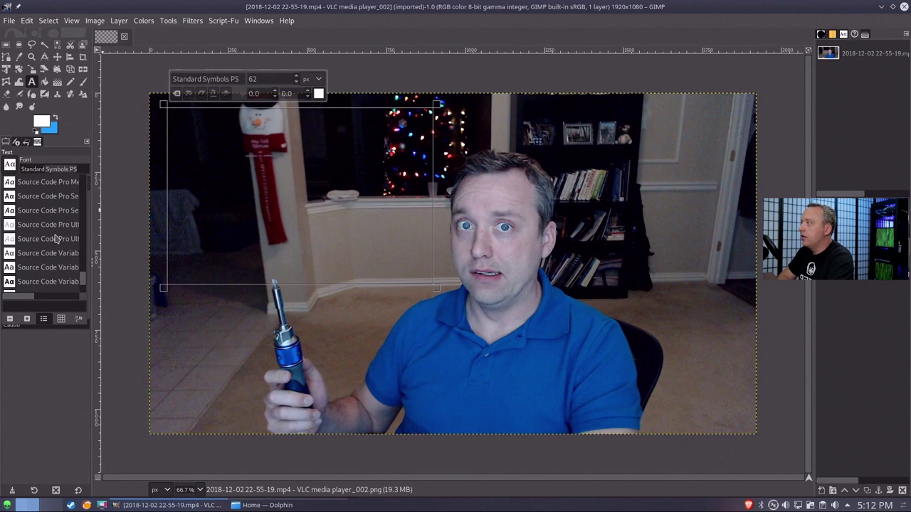
pyautogui.moveTo(83, 279); pyautogui.dragTo(84, 186)
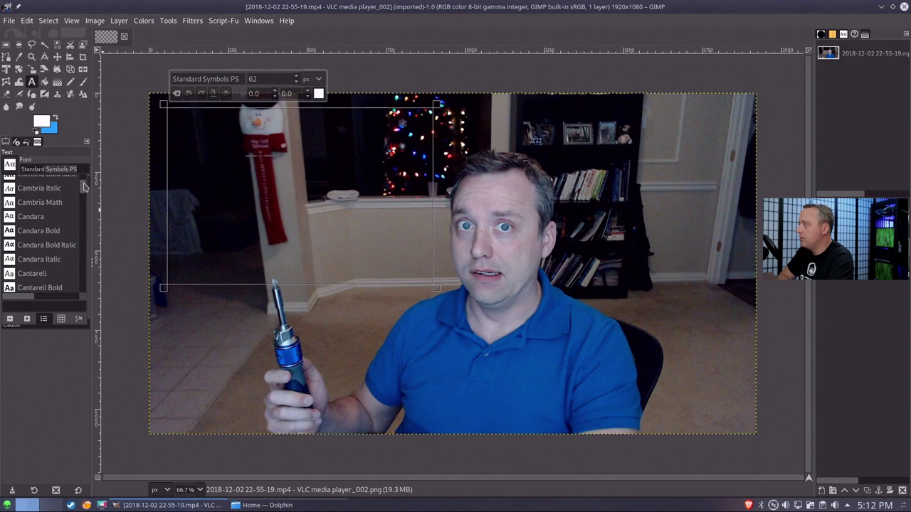
pyautogui.click(40, 288)
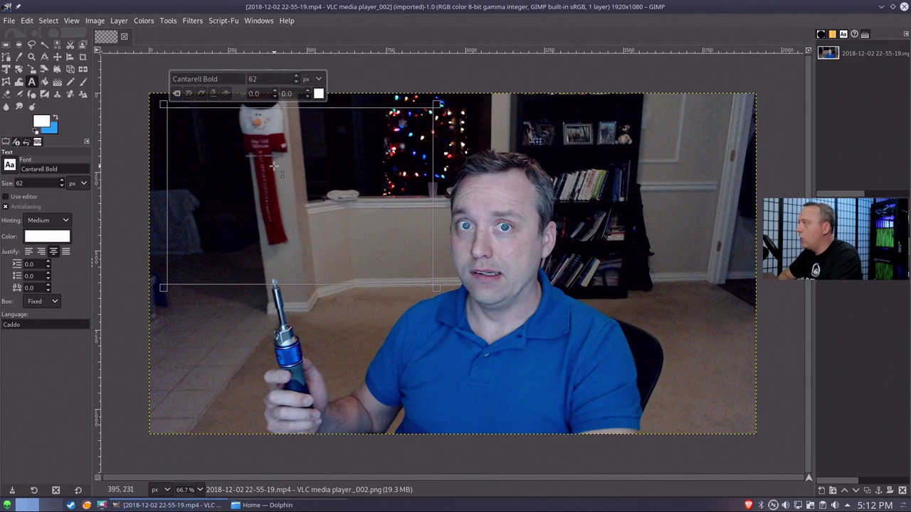
# Step: Type 'Clickbait' and 'Title' on two lines, adjust the selected text, and commit the layer
pyautogui.write('Clickbait')
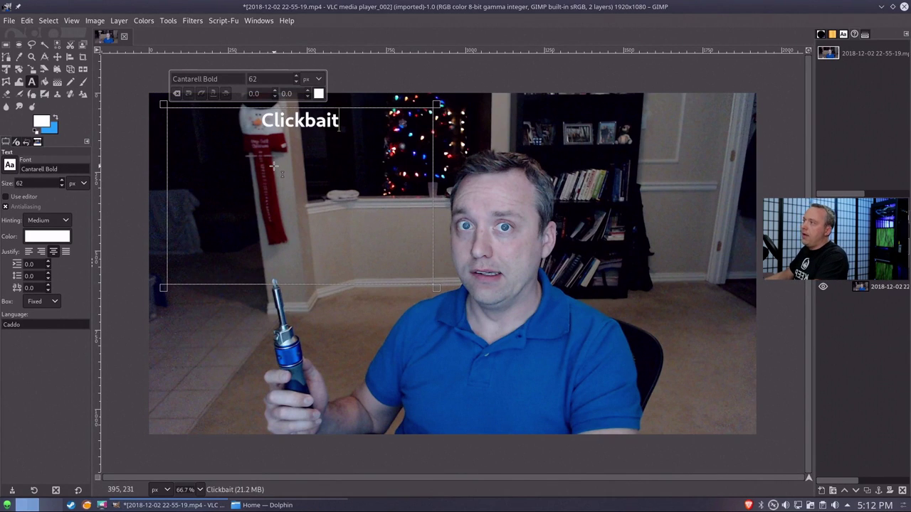
pyautogui.press('Return')
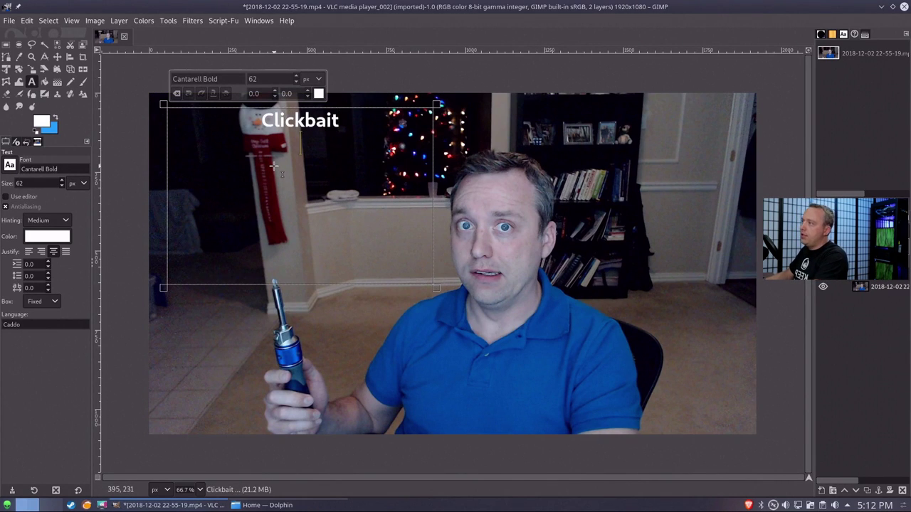
pyautogui.write('Title')
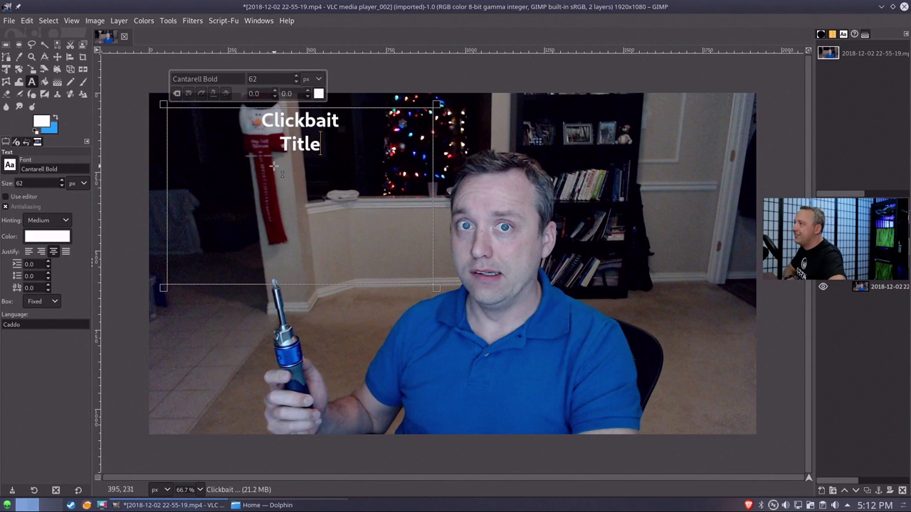
pyautogui.hotkey('ctrl', 'a')
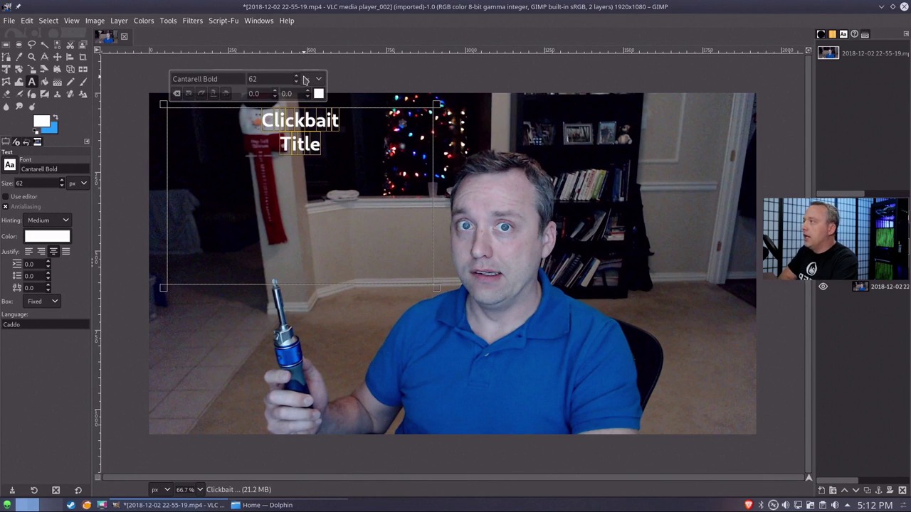
pyautogui.scroll(20, 298, 79)
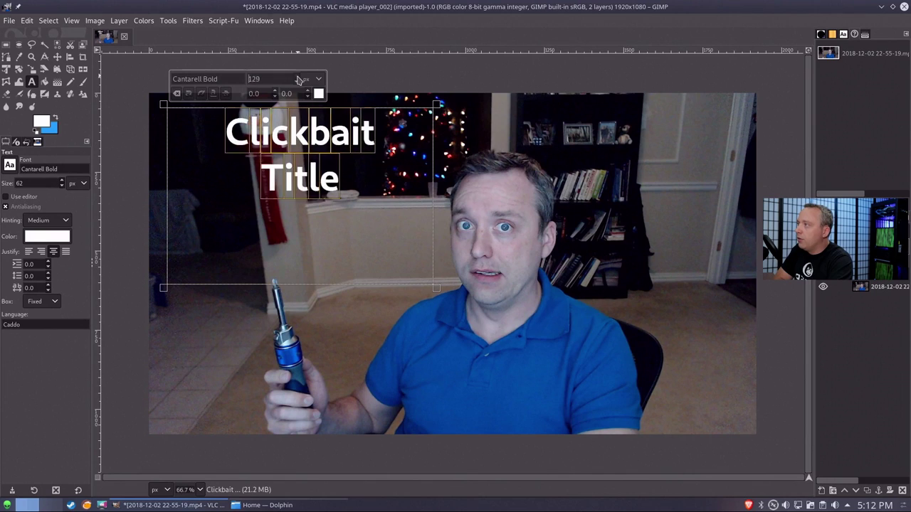
pyautogui.scroll(20, 298, 79)
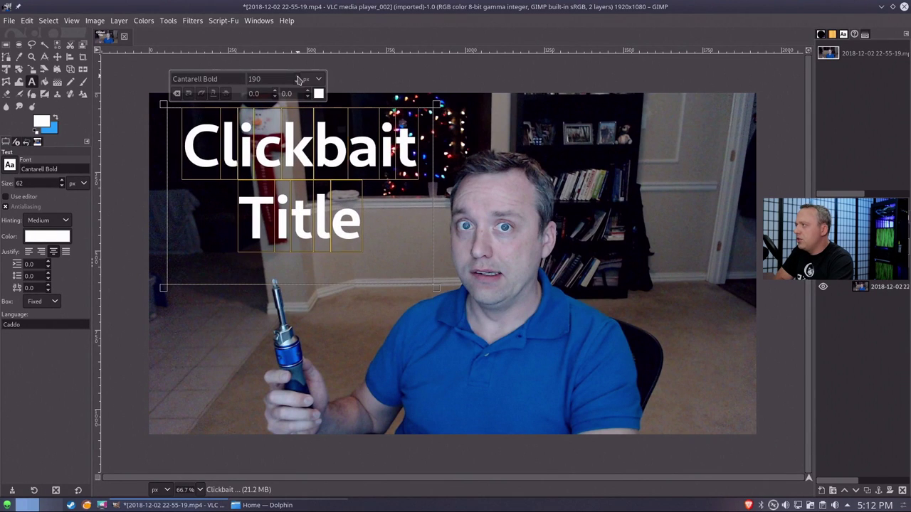
pyautogui.scroll(15, 298, 79)
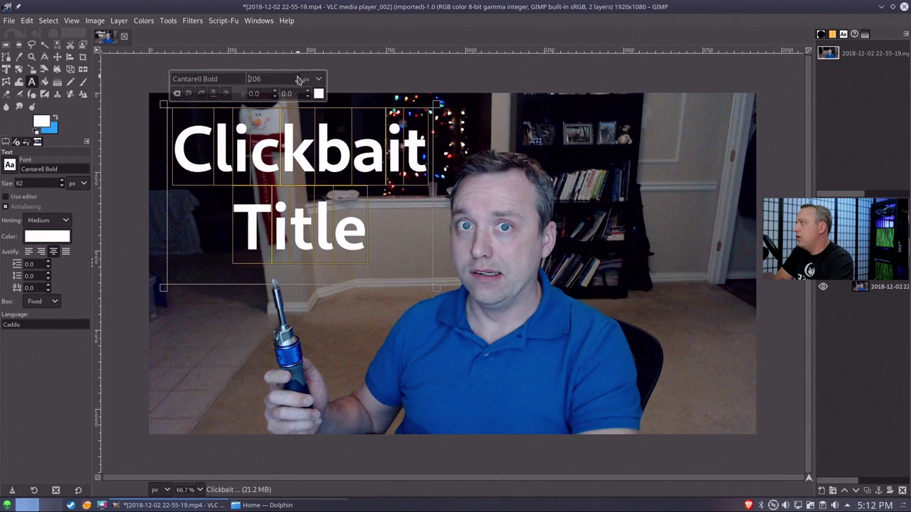
pyautogui.scroll(2, 298, 79)
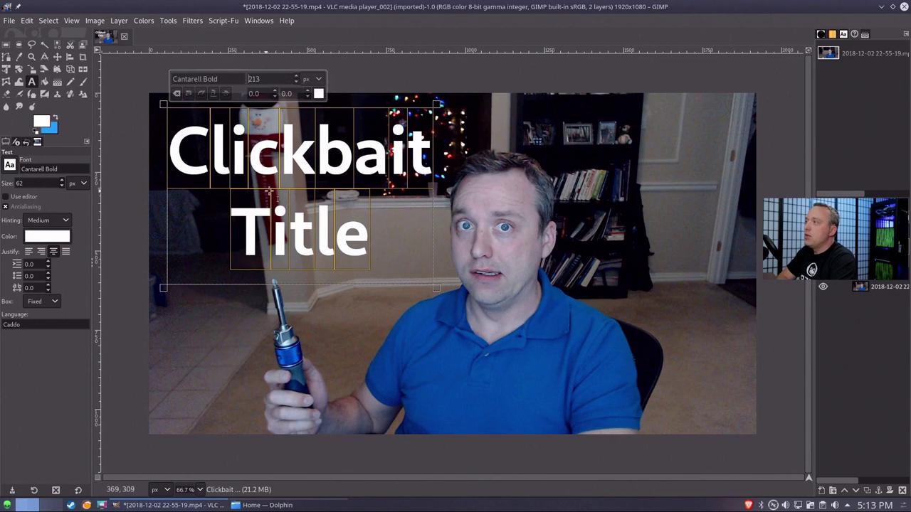
pyautogui.press('Escape')
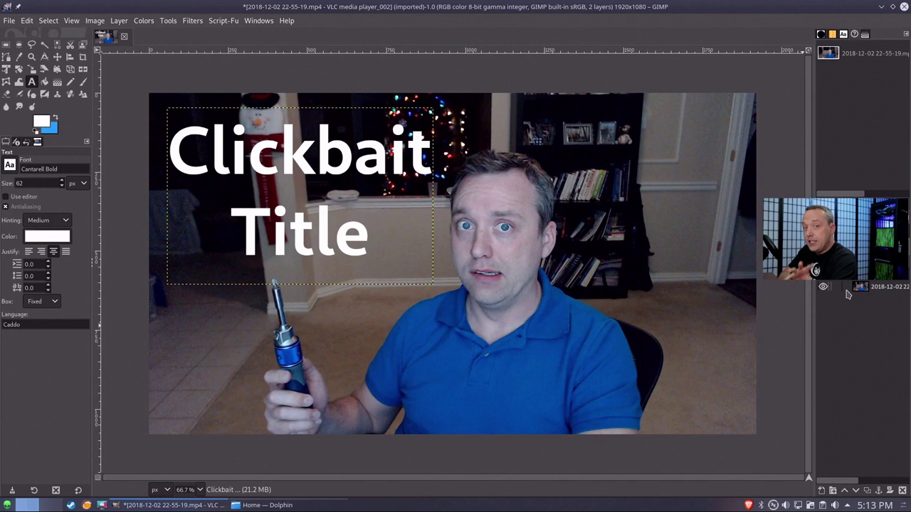
pyautogui.rightClick(879, 285)
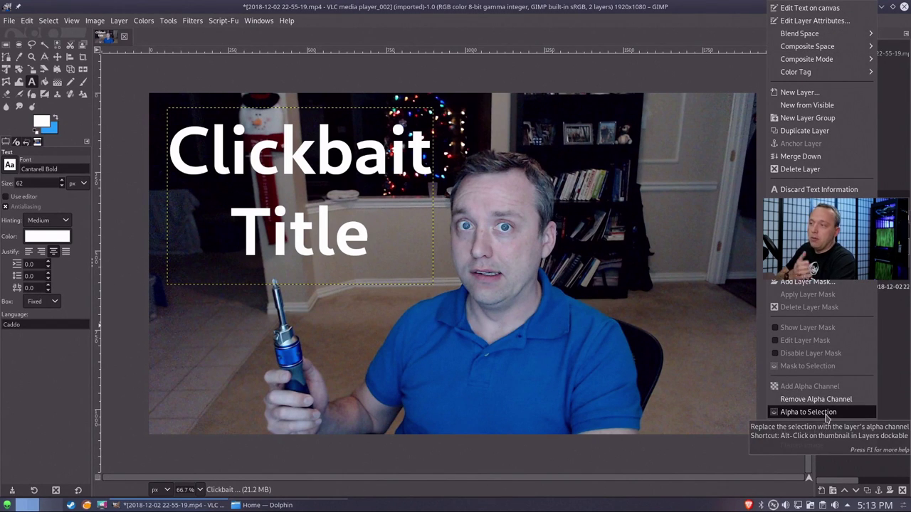
# Step: Turn the title letters into a selection and start Script-Fu's Glow Selection
pyautogui.click(827, 417)
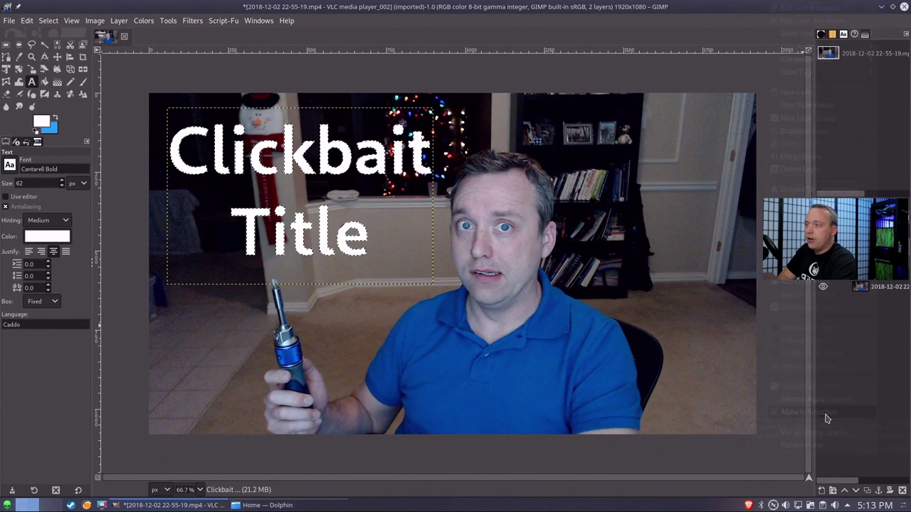
pyautogui.rightClick(338, 154)
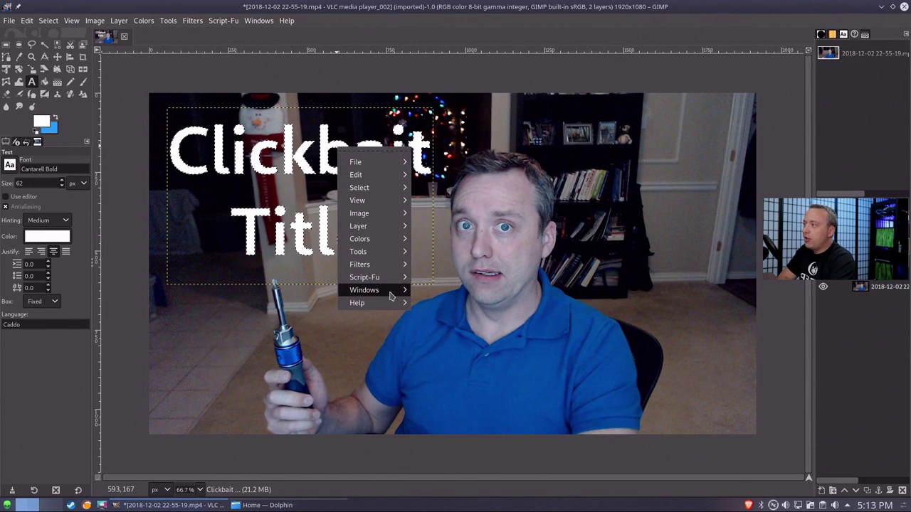
pyautogui.moveTo(398, 277)
pyautogui.moveTo(449, 284)
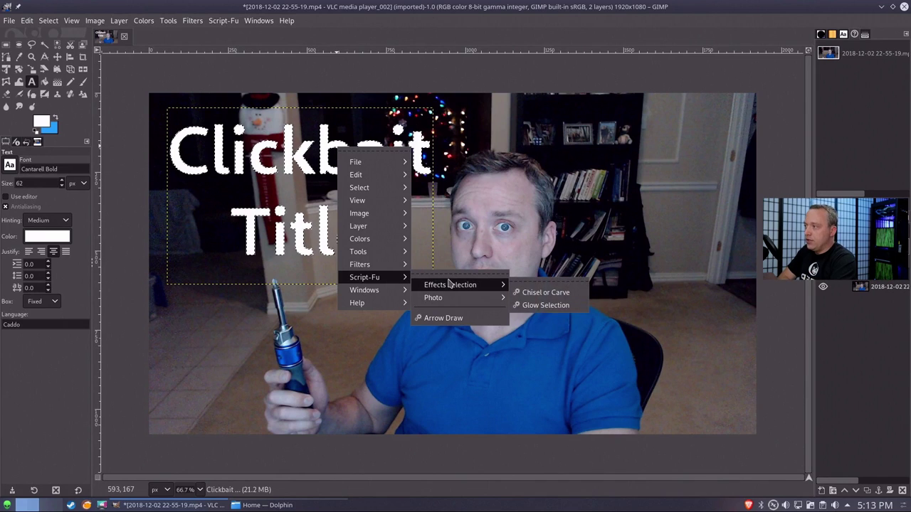
pyautogui.click(546, 305)
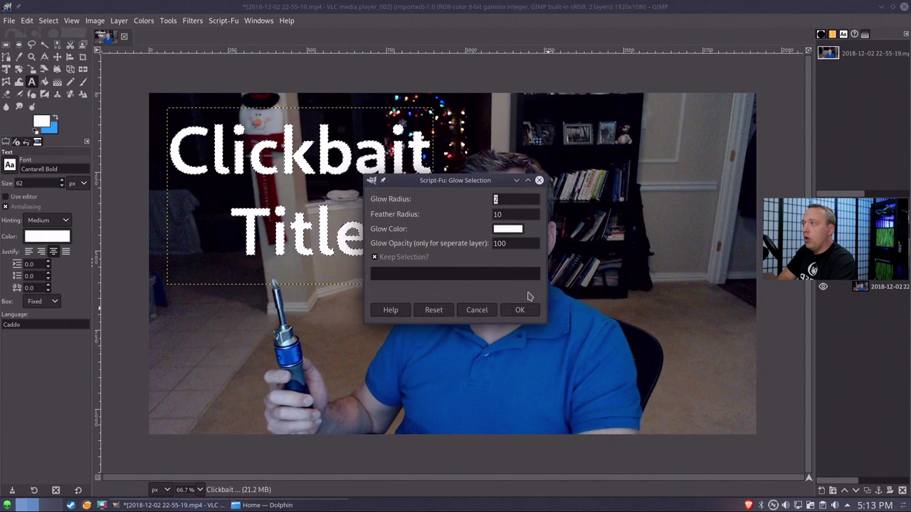
# Step: Apply the glow with radius 2, feather 0 and orange colour ffa000
pyautogui.doubleClick(505, 217)
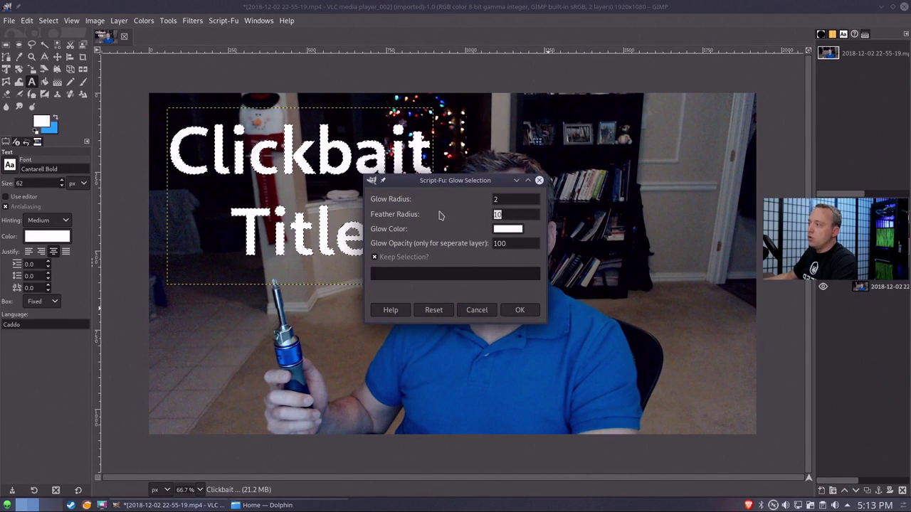
pyautogui.write('0')
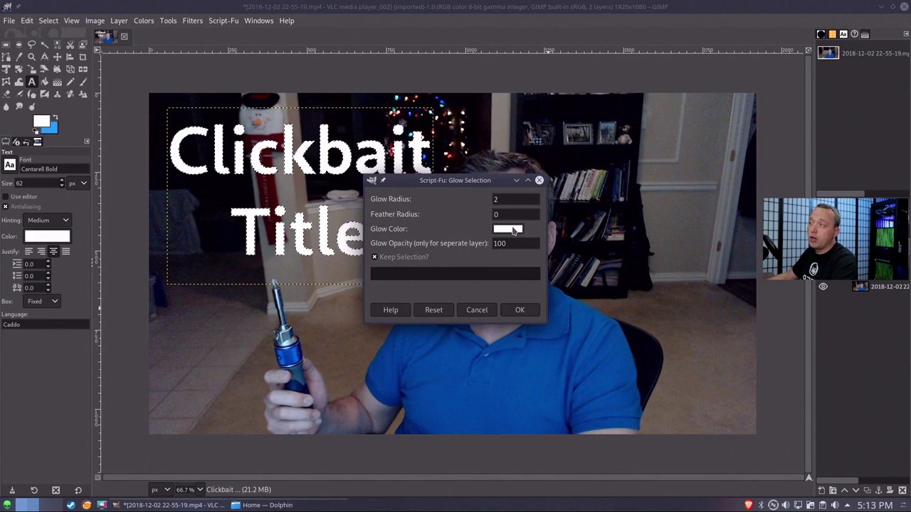
pyautogui.click(510, 230)
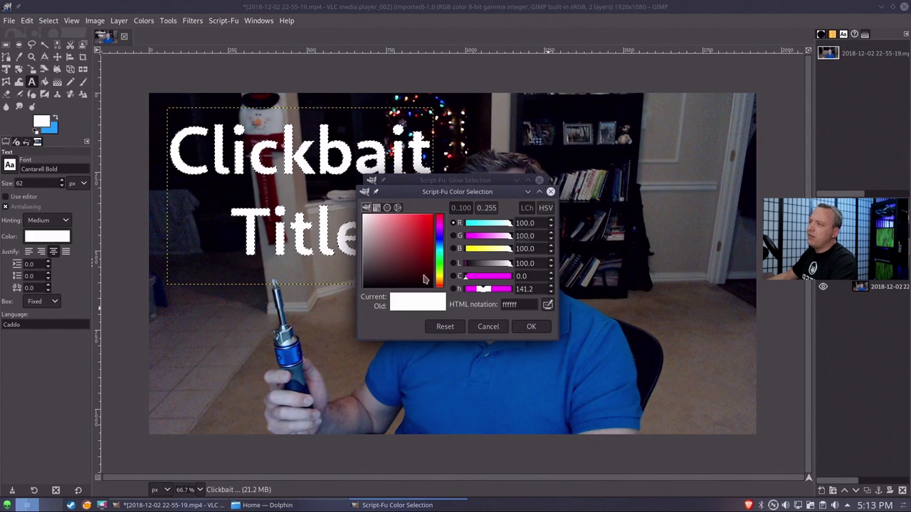
pyautogui.doubleClick(522, 304)
pyautogui.write('ffa')
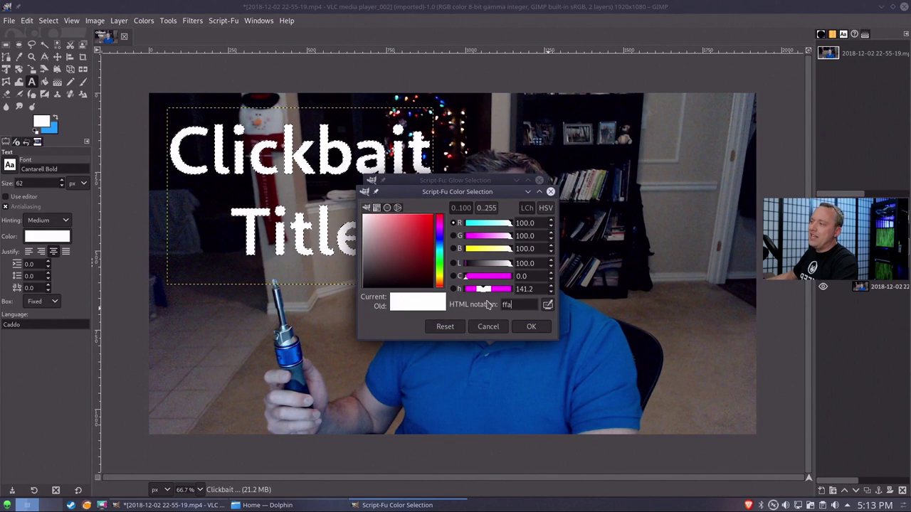
pyautogui.write('000')
pyautogui.press('Return')
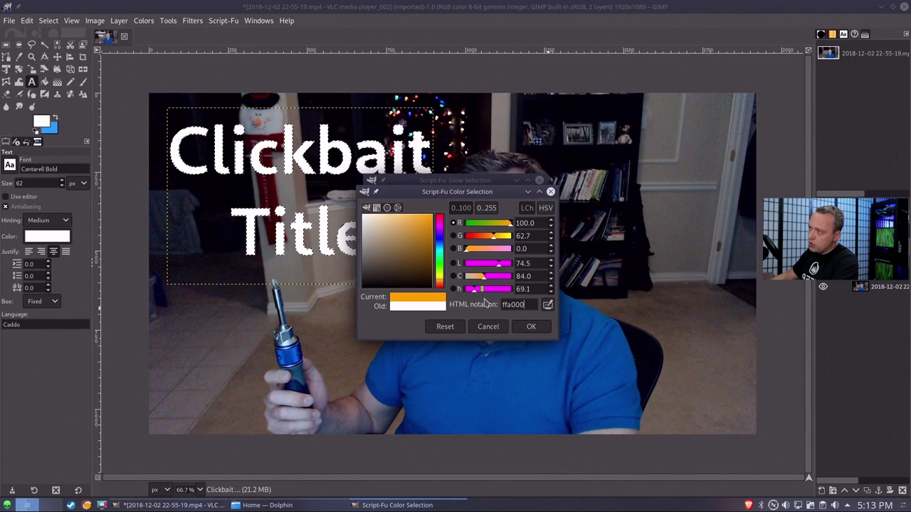
pyautogui.click(530, 326)
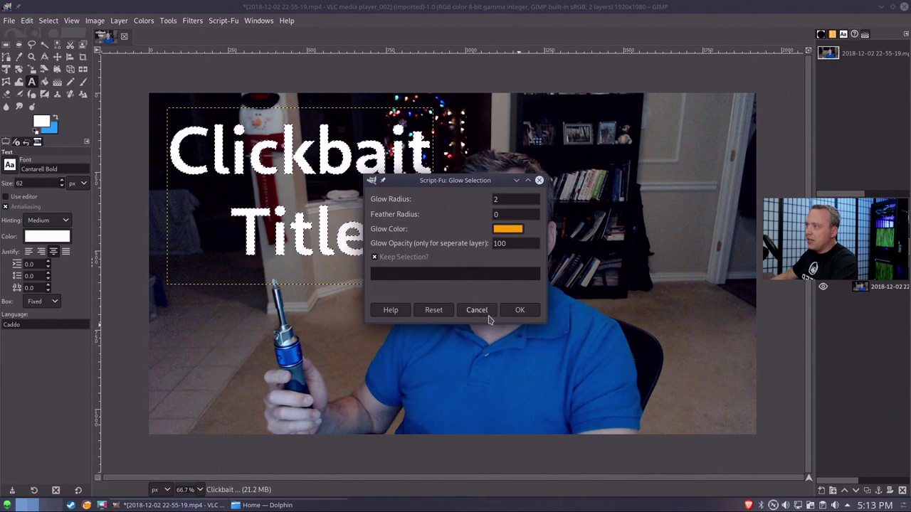
pyautogui.click(520, 310)
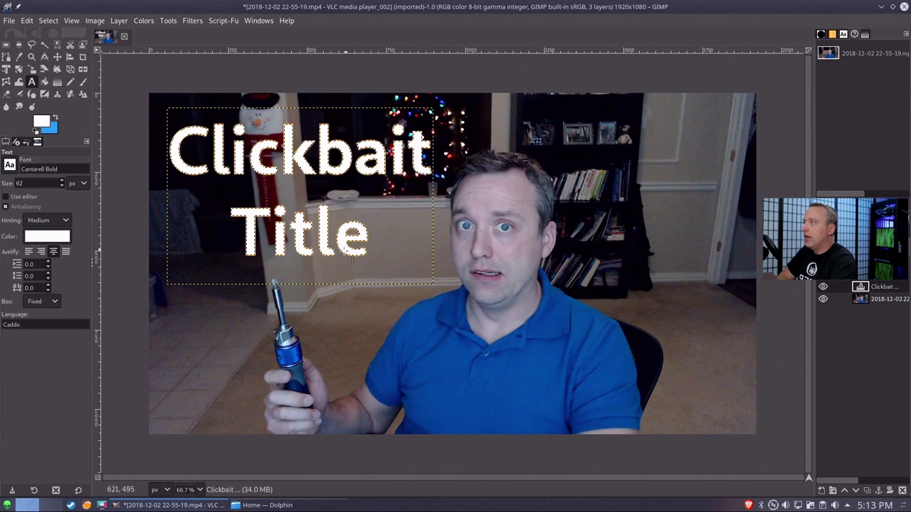
# Step: Merge the title text down into its outline layer and select the letter shapes
pyautogui.click(876, 300)
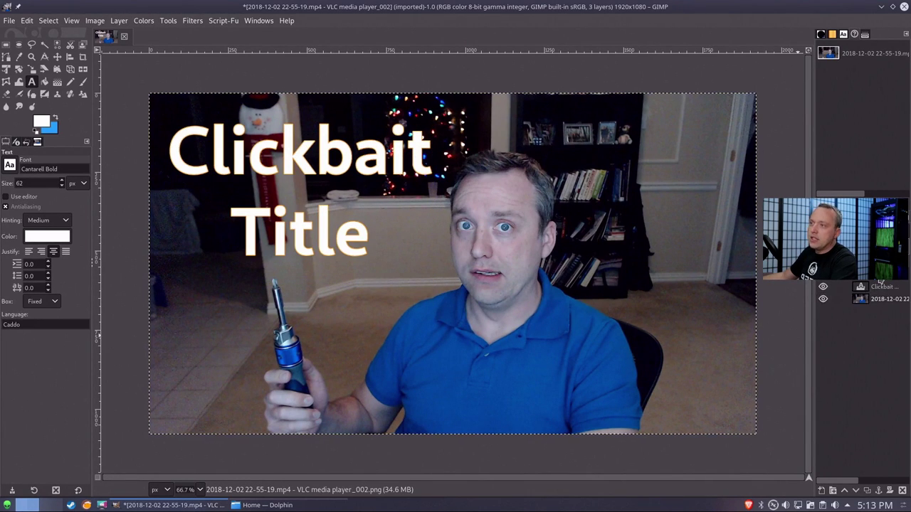
pyautogui.rightClick(881, 284)
pyautogui.click(797, 144)
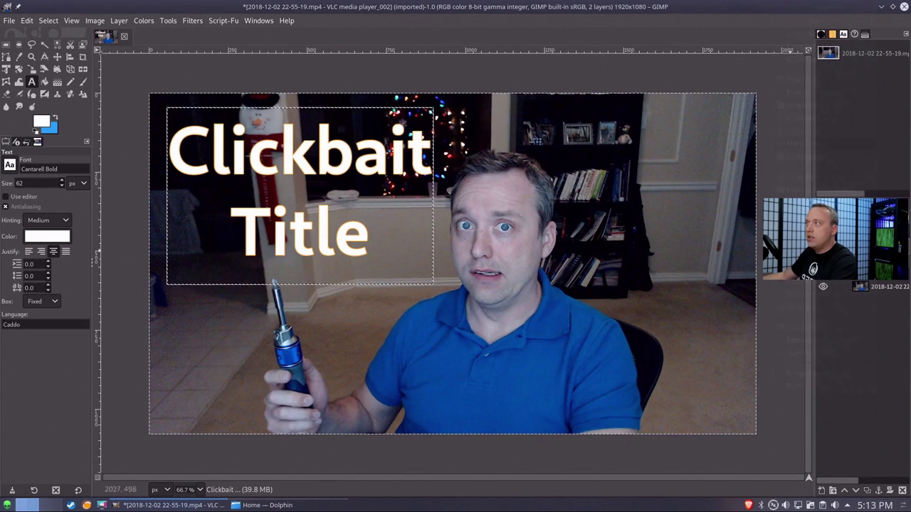
pyautogui.rightClick(879, 286)
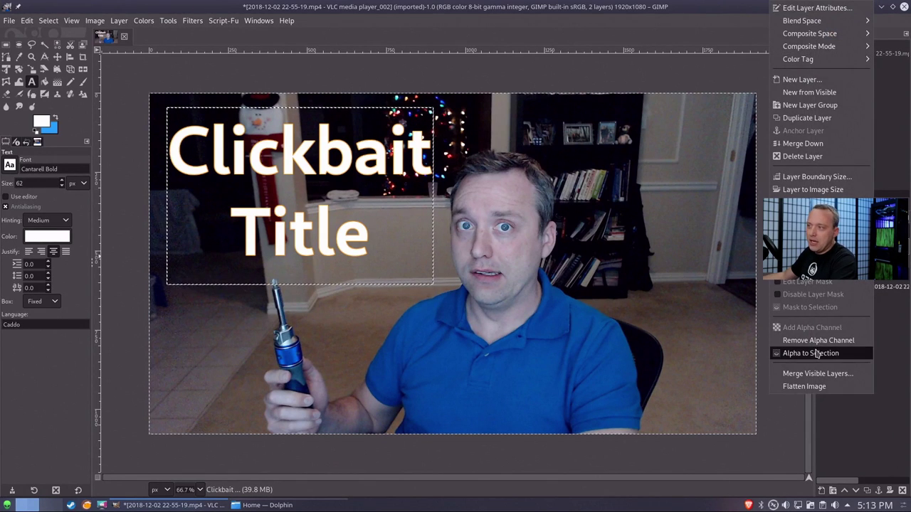
pyautogui.click(817, 353)
# Step: Add a black Glow Selection with radius 5 and feather 20 around the letters
pyautogui.rightClick(384, 157)
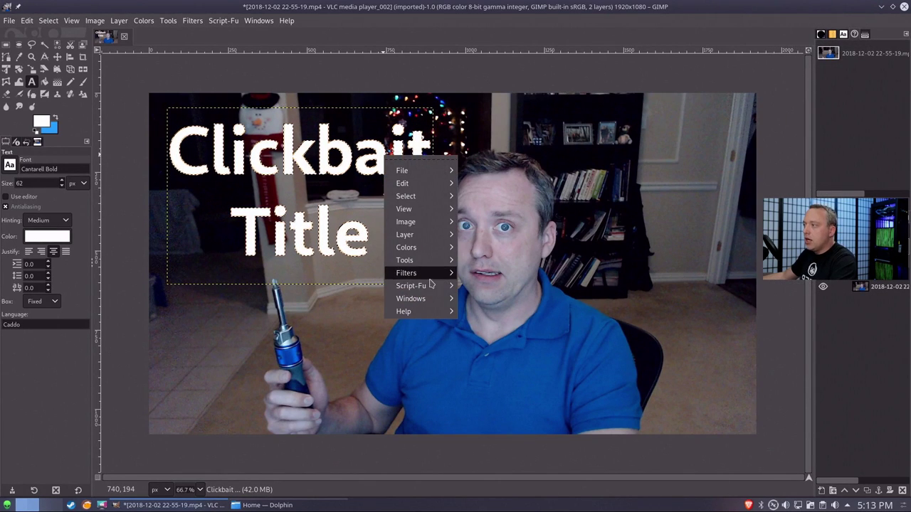
pyautogui.moveTo(420, 285)
pyautogui.moveTo(498, 294)
pyautogui.click(589, 314)
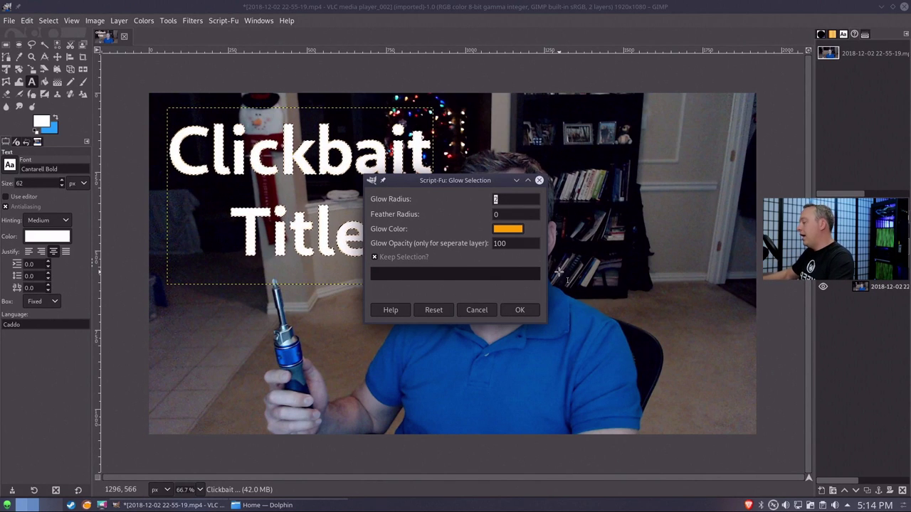
pyautogui.write('5')
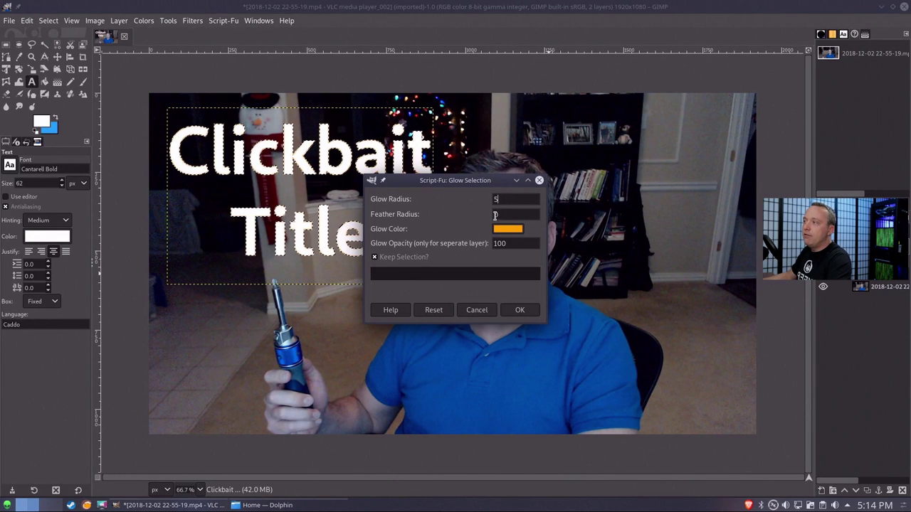
pyautogui.click(494, 215)
pyautogui.write('20')
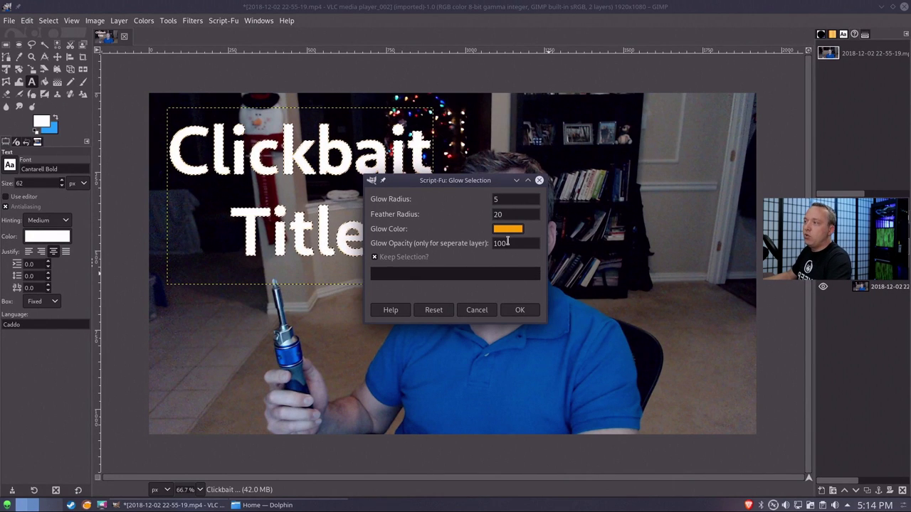
pyautogui.click(507, 229)
pyautogui.moveTo(498, 264); pyautogui.dragTo(461, 265)
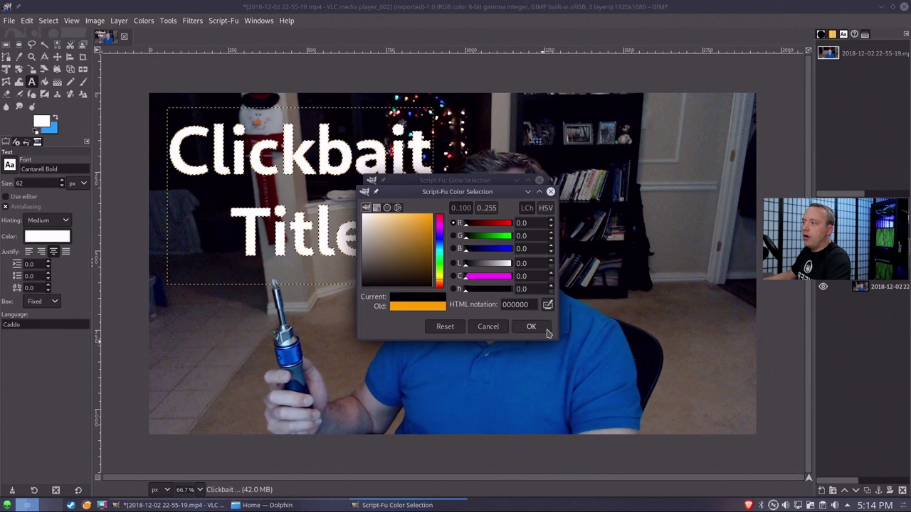
pyautogui.click(537, 327)
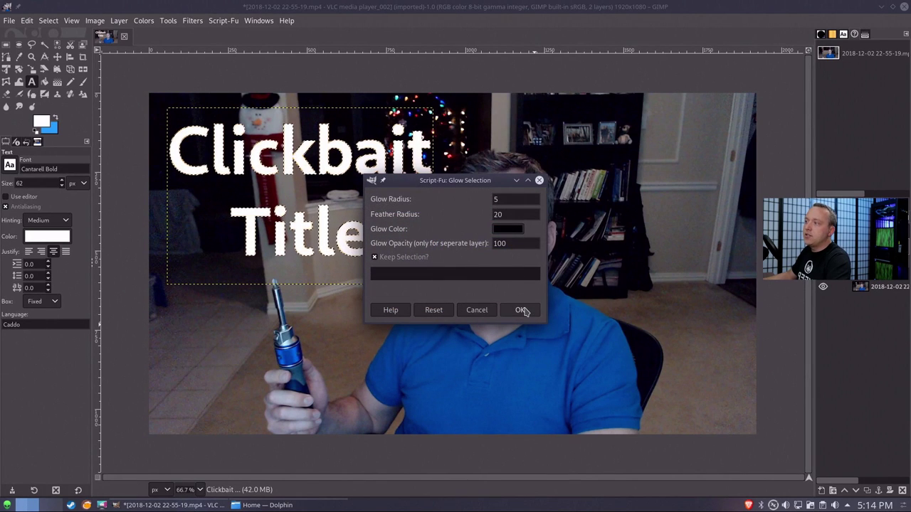
pyautogui.click(521, 311)
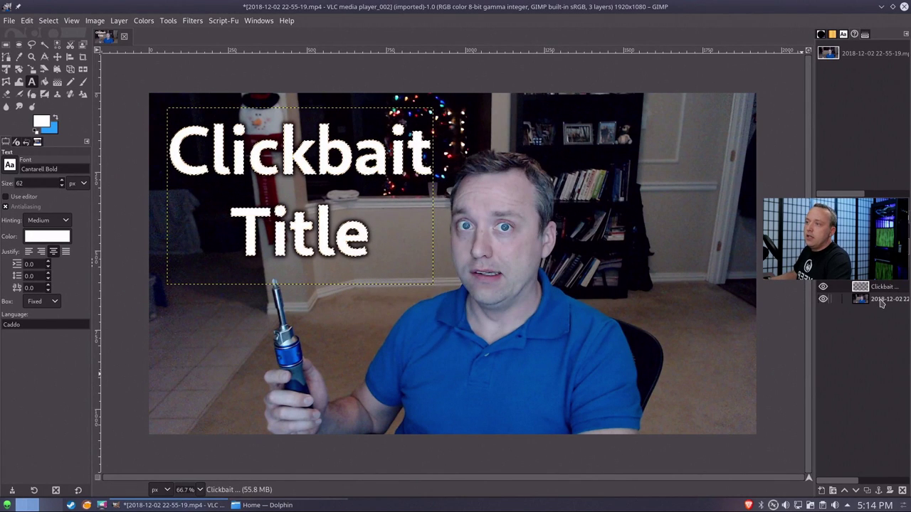
pyautogui.click(881, 300)
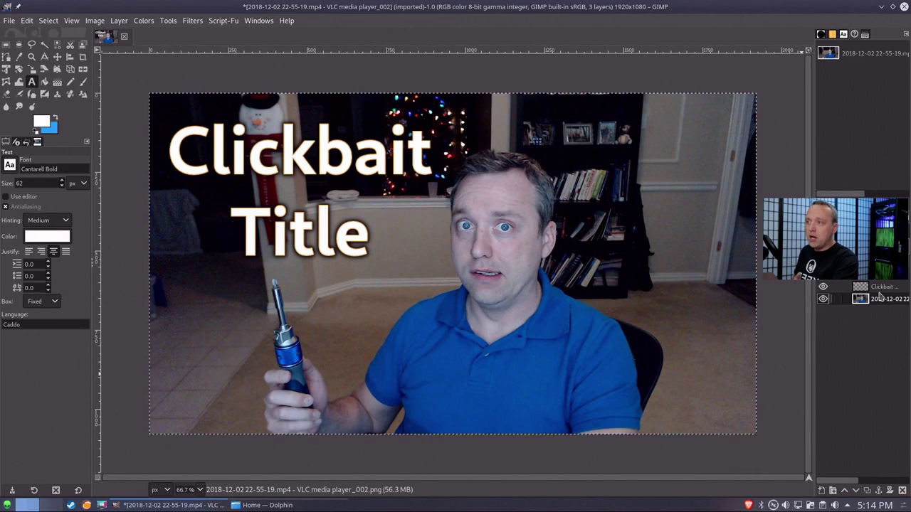
# Step: Save the finished thumbnail with the File menu's Save as JPG script
pyautogui.click(10, 20)
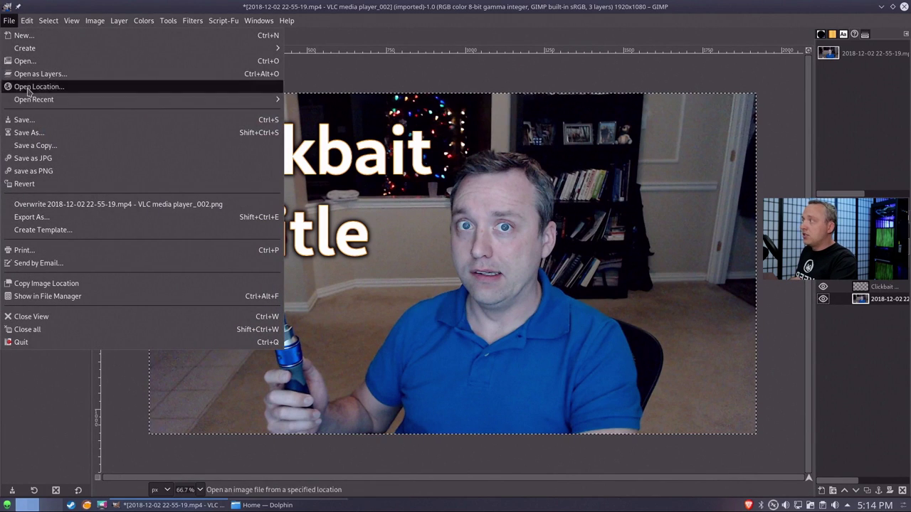
pyautogui.click(43, 154)
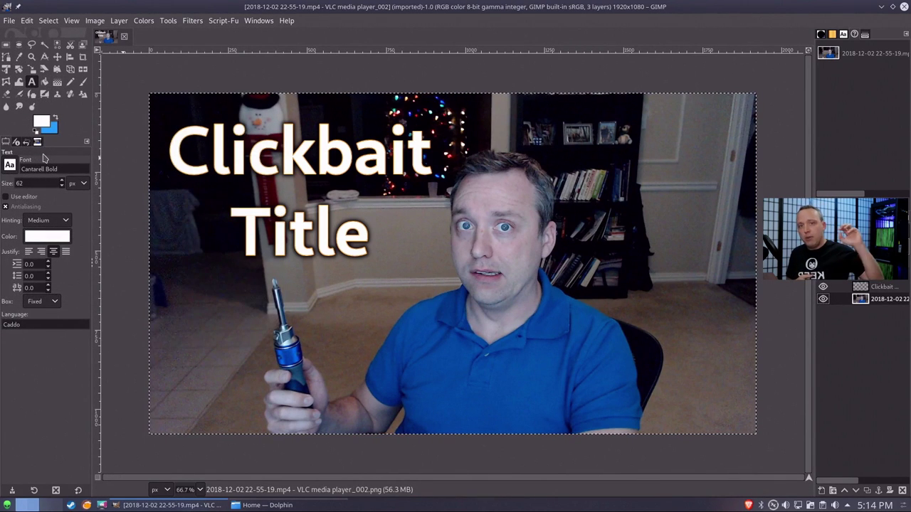